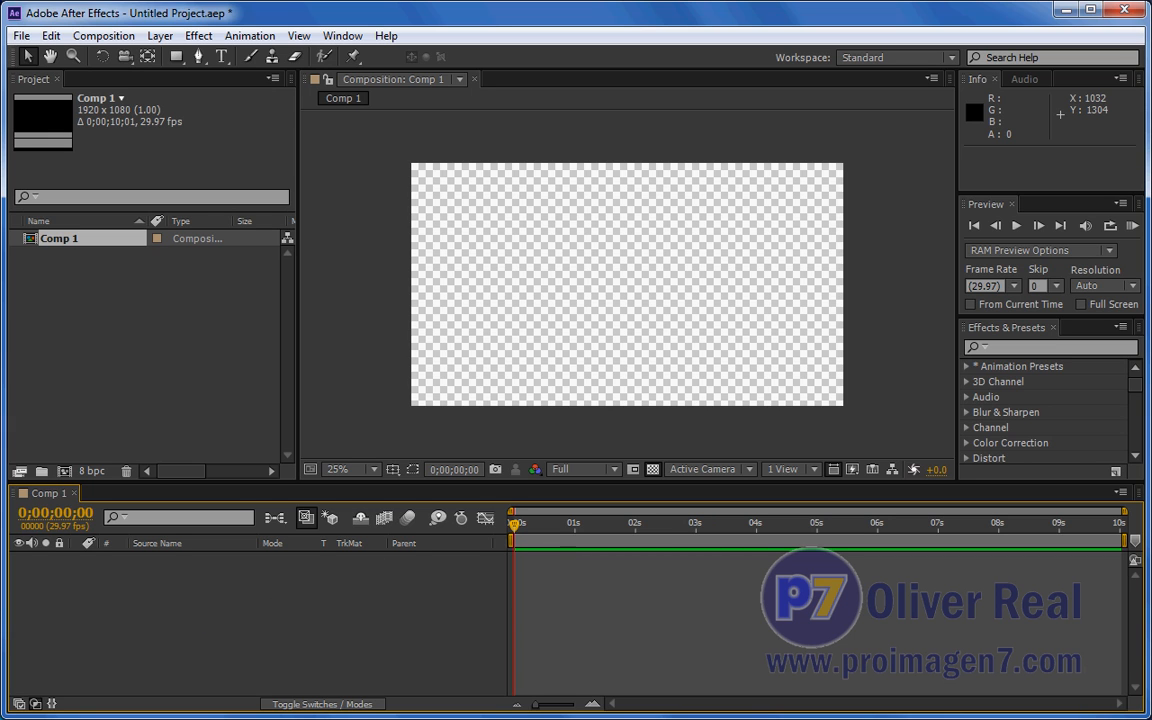
Switch to Photoshop and create a new 565 x 20 pixel document with the Clipboard preset and a white background.
left_click(150, 718)
left_click(88, 51)
left_click(97, 69)
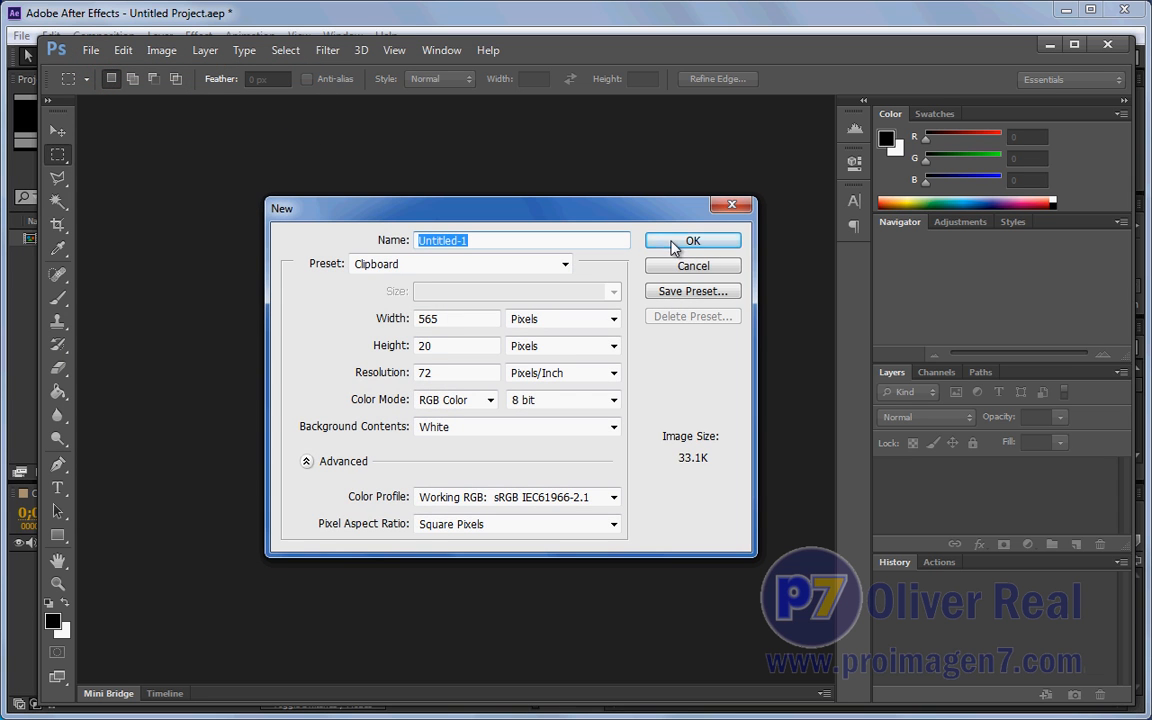
left_click(667, 243)
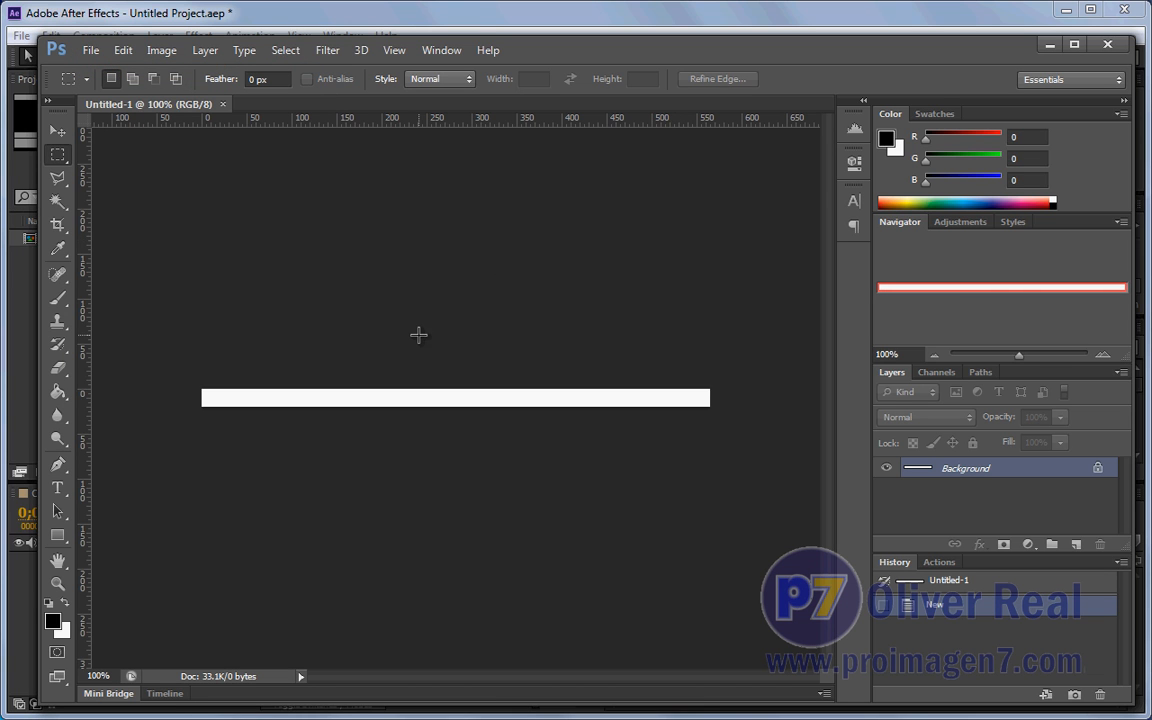
Start a second new document and try the Film & Video preset with a height of 480 pixels.
left_click(89, 50)
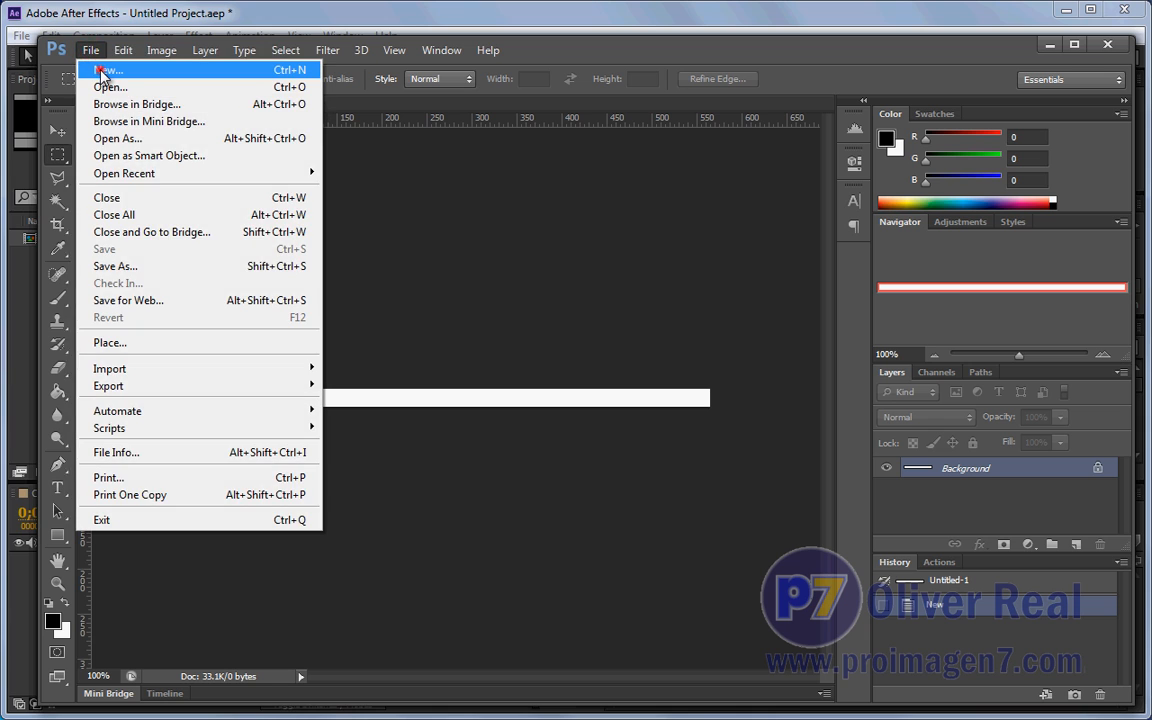
left_click(101, 72)
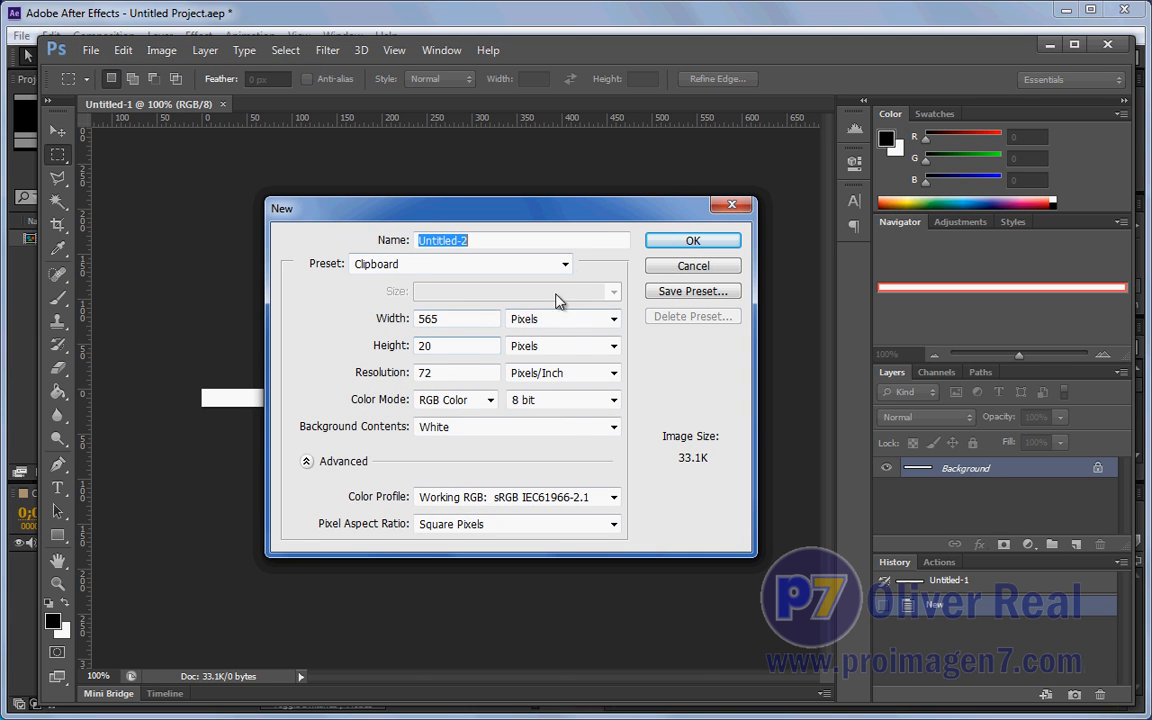
left_click(565, 264)
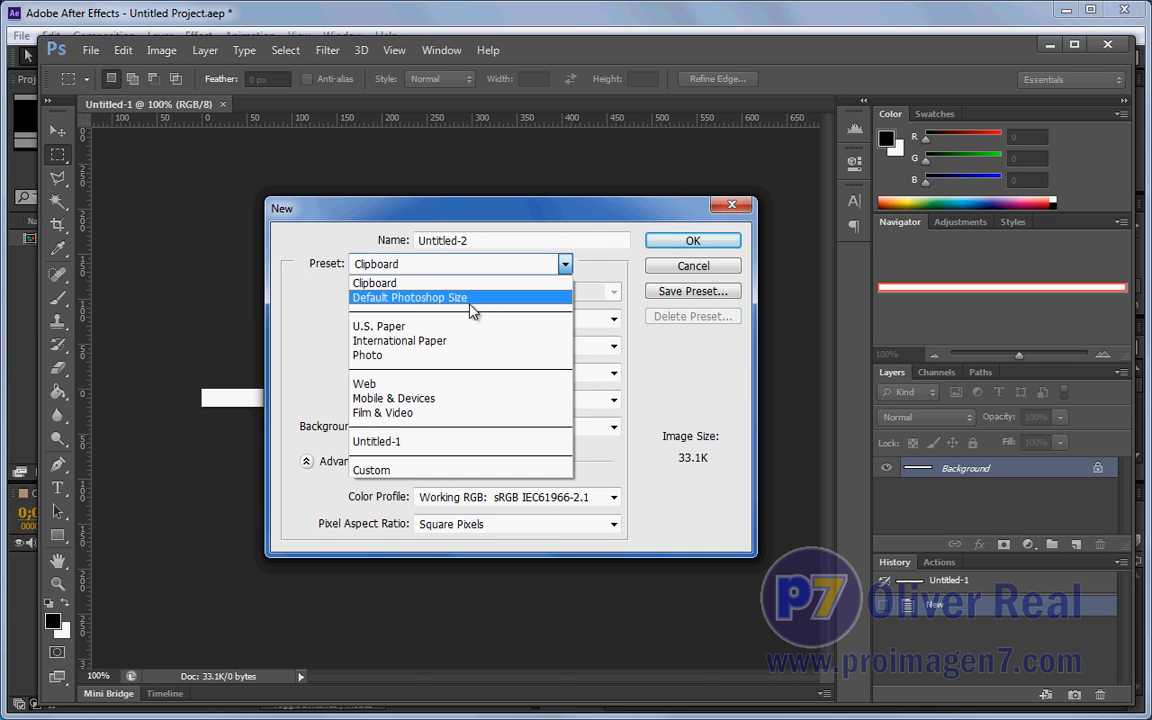
left_click(409, 411)
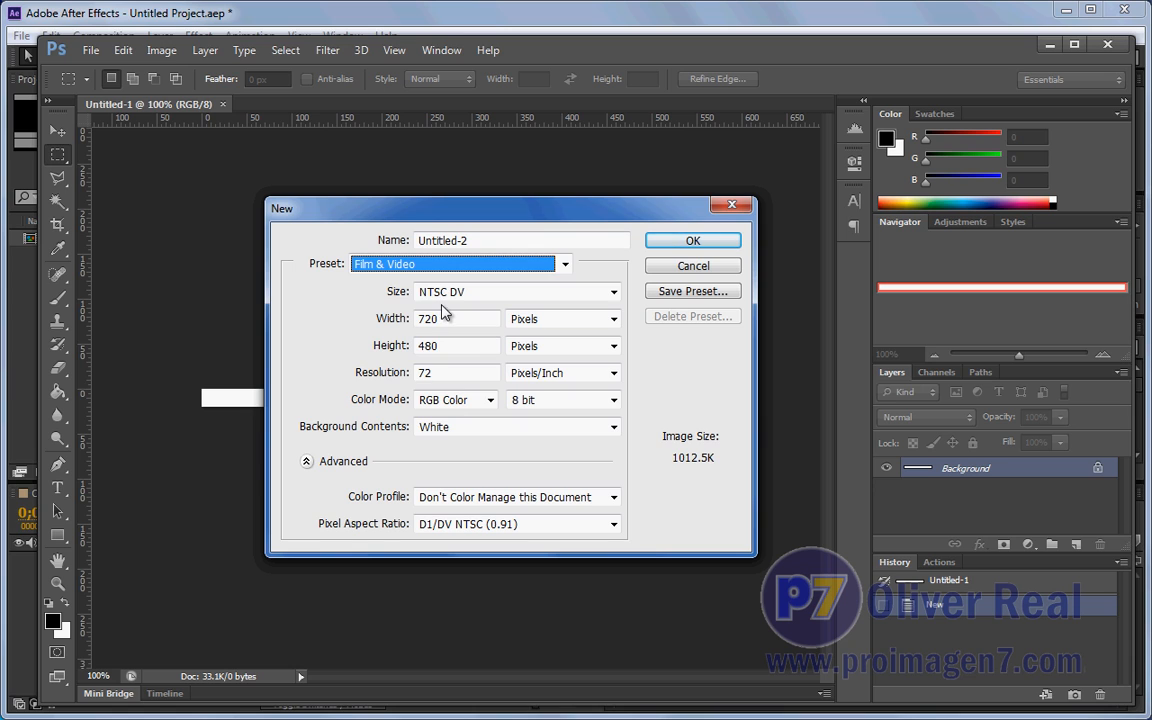
double_click(427, 352)
type("480")
Try the Photo preset, create the document with the U.S. Paper Letter preset instead, and enlarge the Layers panel.
left_click(564, 265)
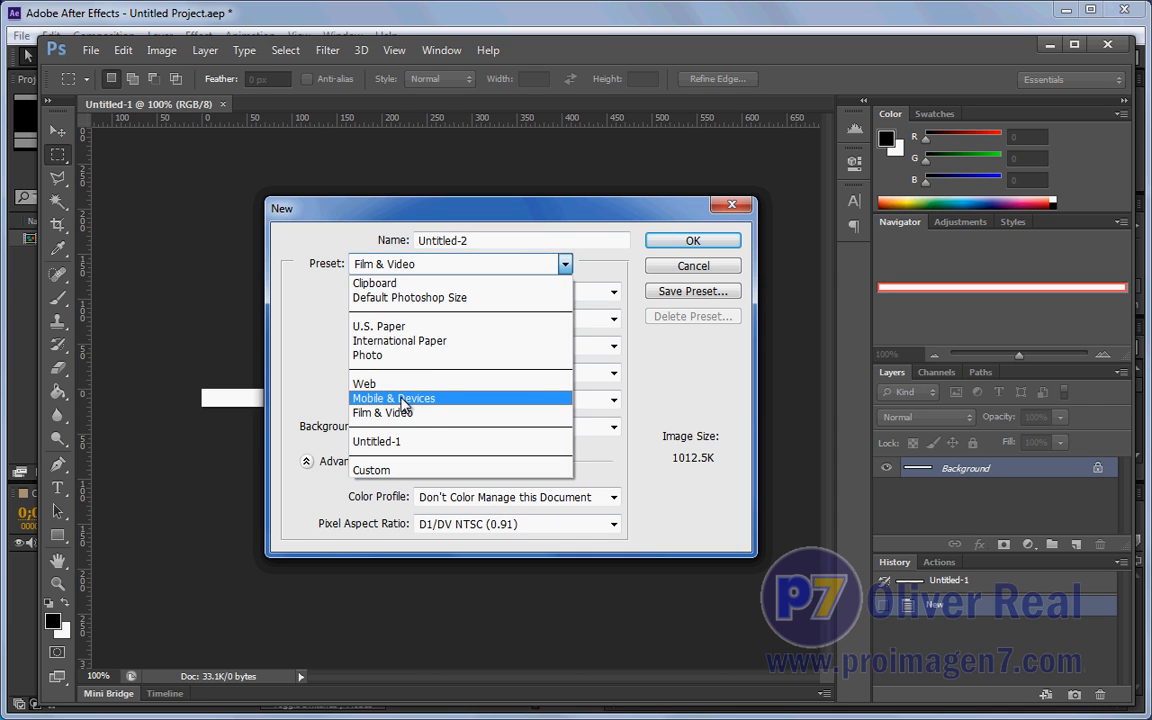
left_click(396, 356)
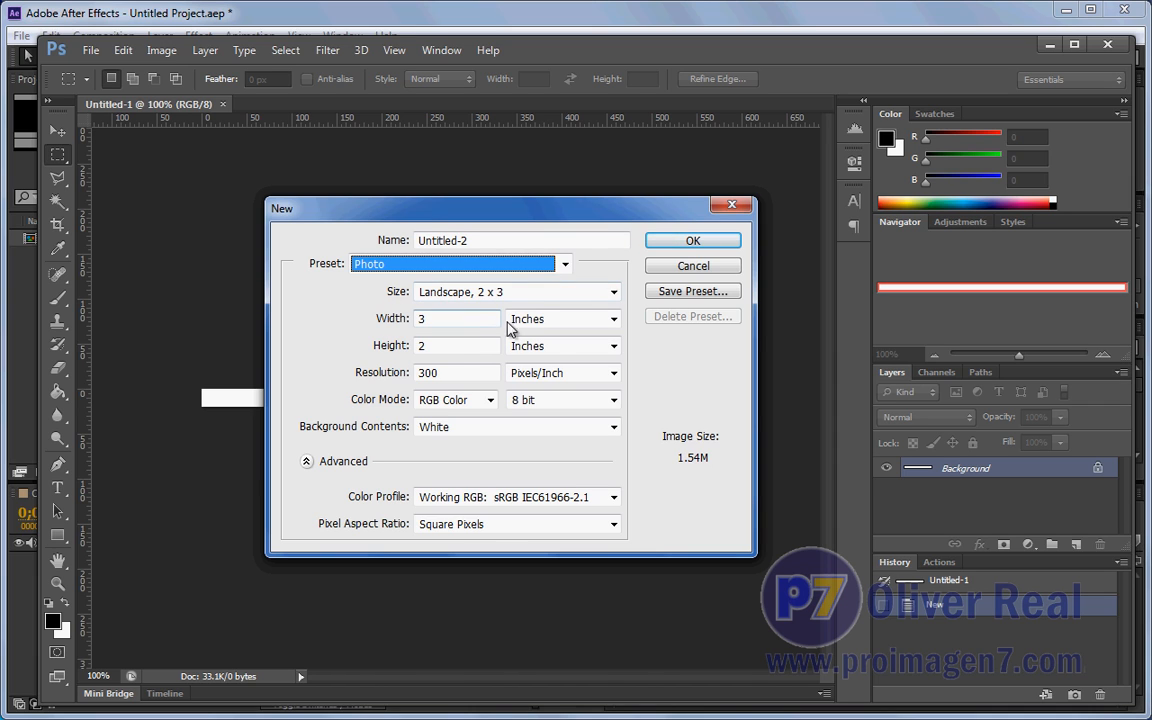
left_click(564, 265)
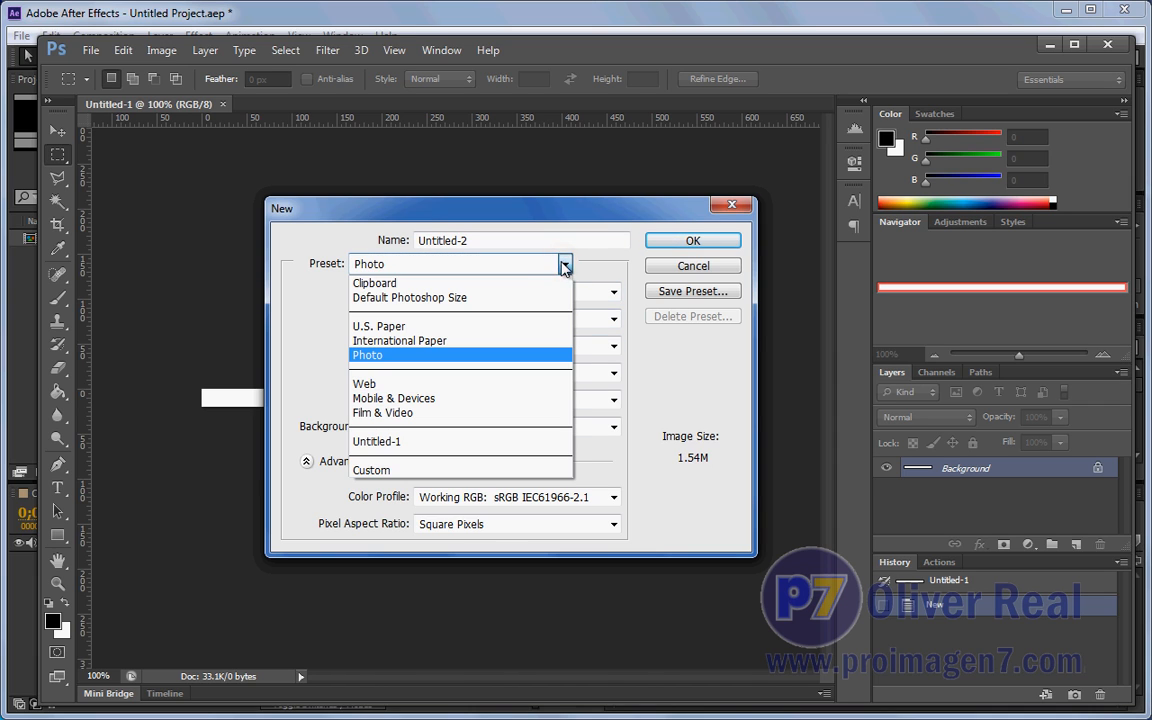
left_click(402, 327)
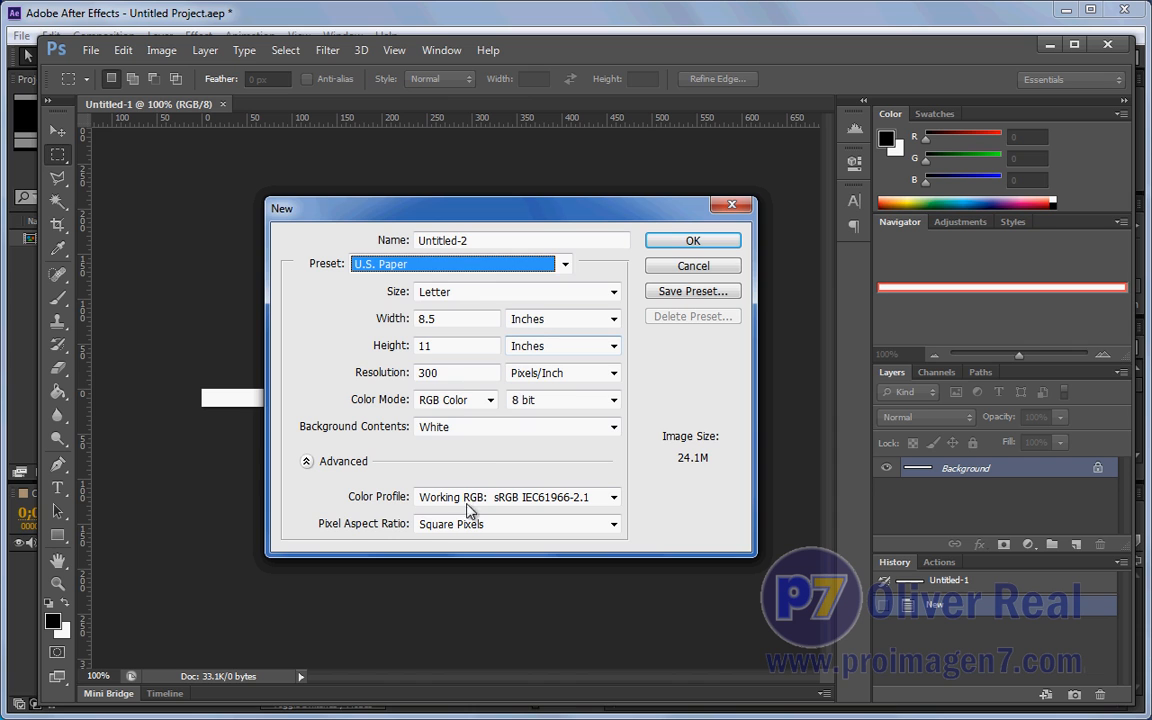
left_click(676, 244)
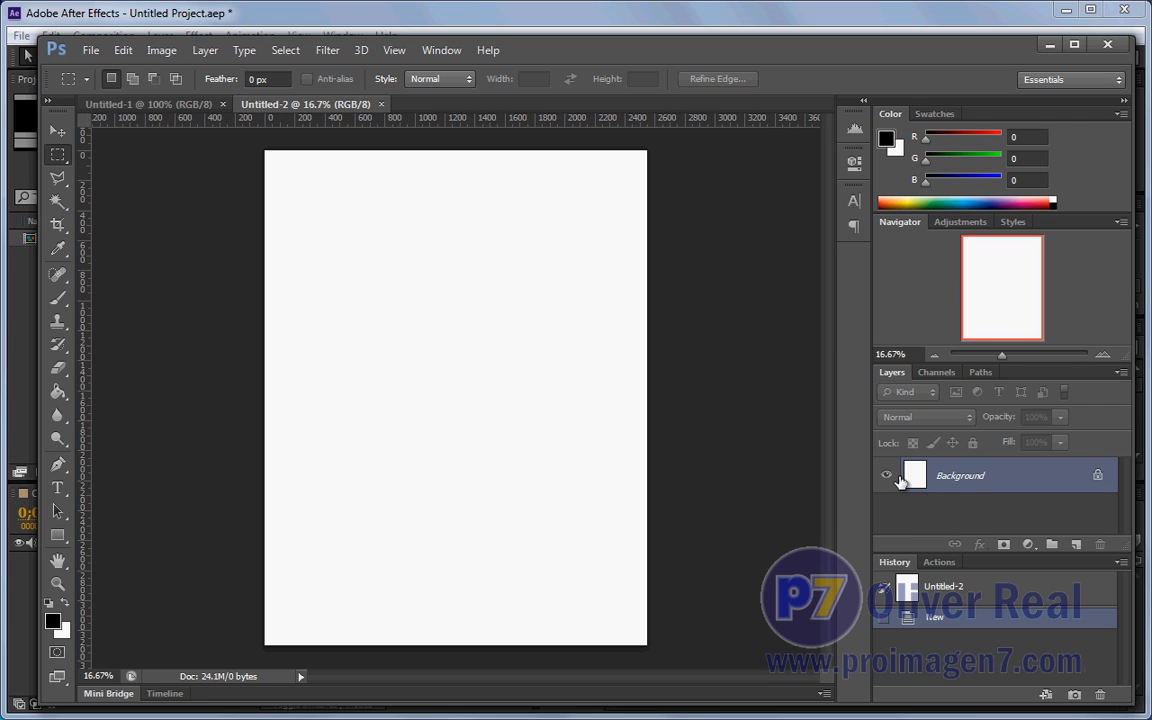
left_click_drag(903, 358, 903, 330)
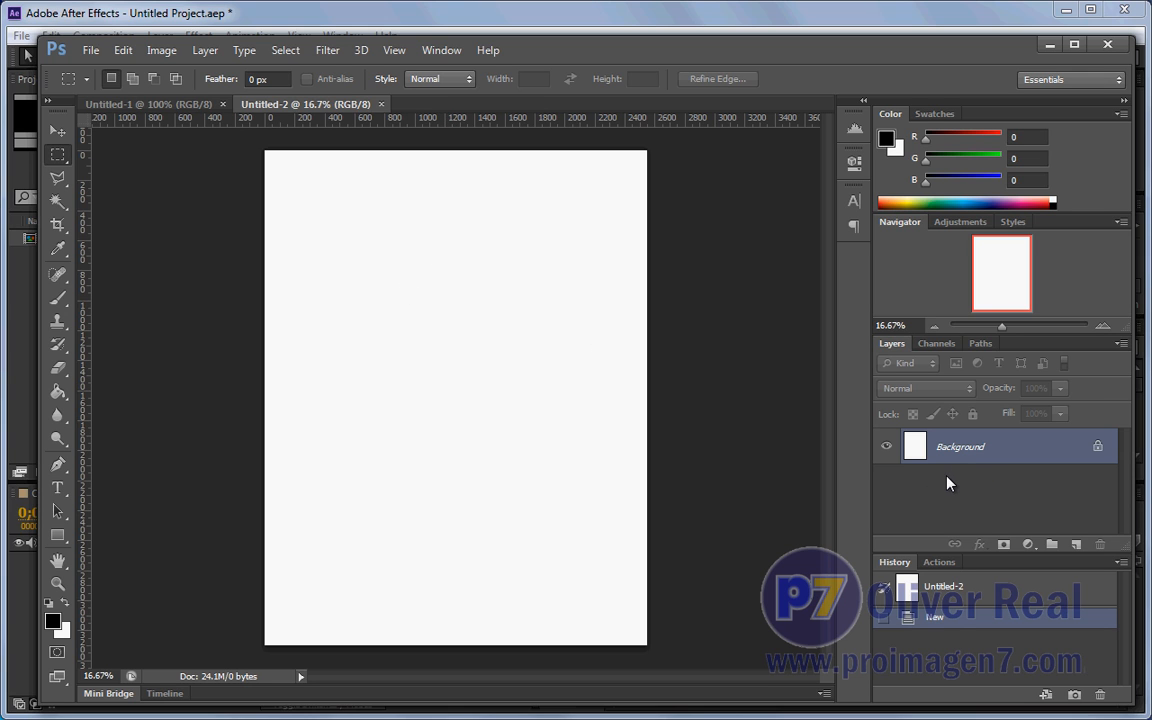
Switch to After Effects and create a second composition named Comp 2 with the HDTV 1080 29.97 preset.
left_click(300, 15)
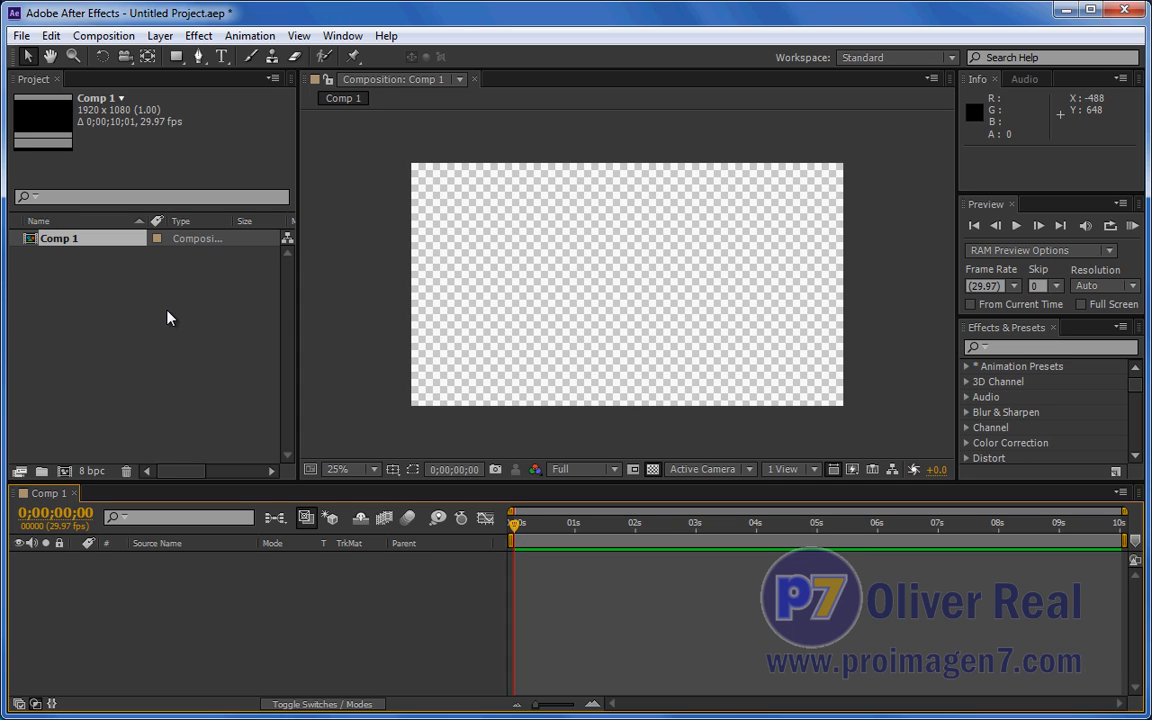
left_click(60, 280)
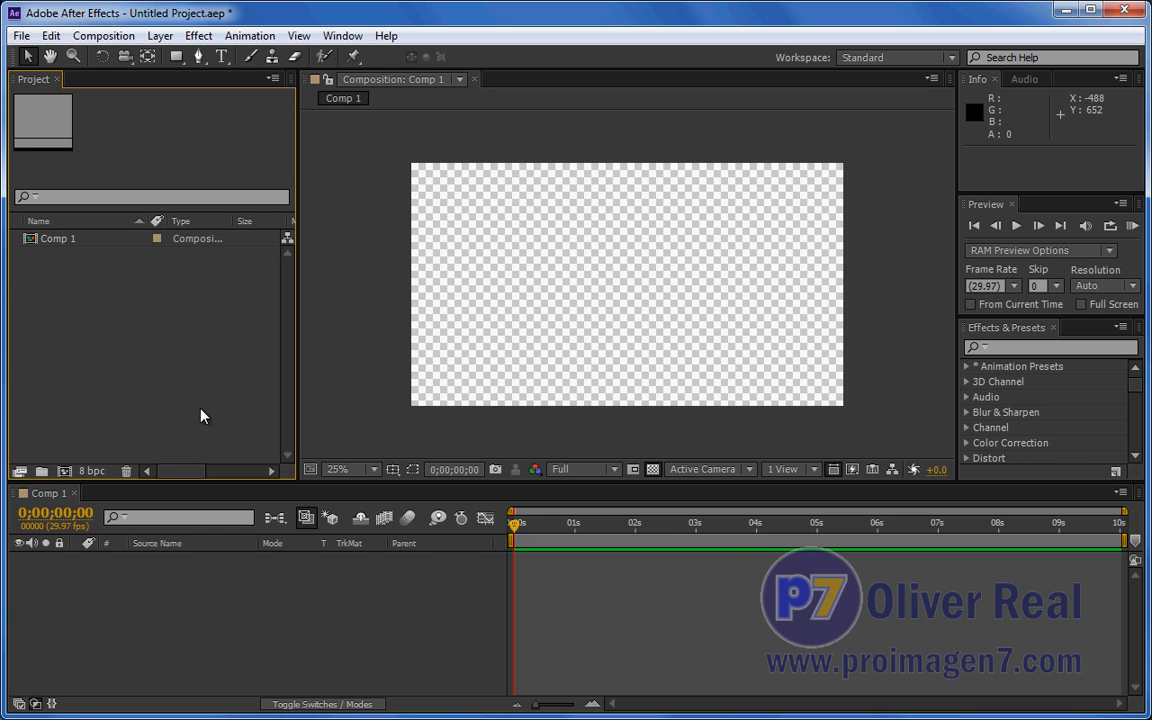
left_click(112, 34)
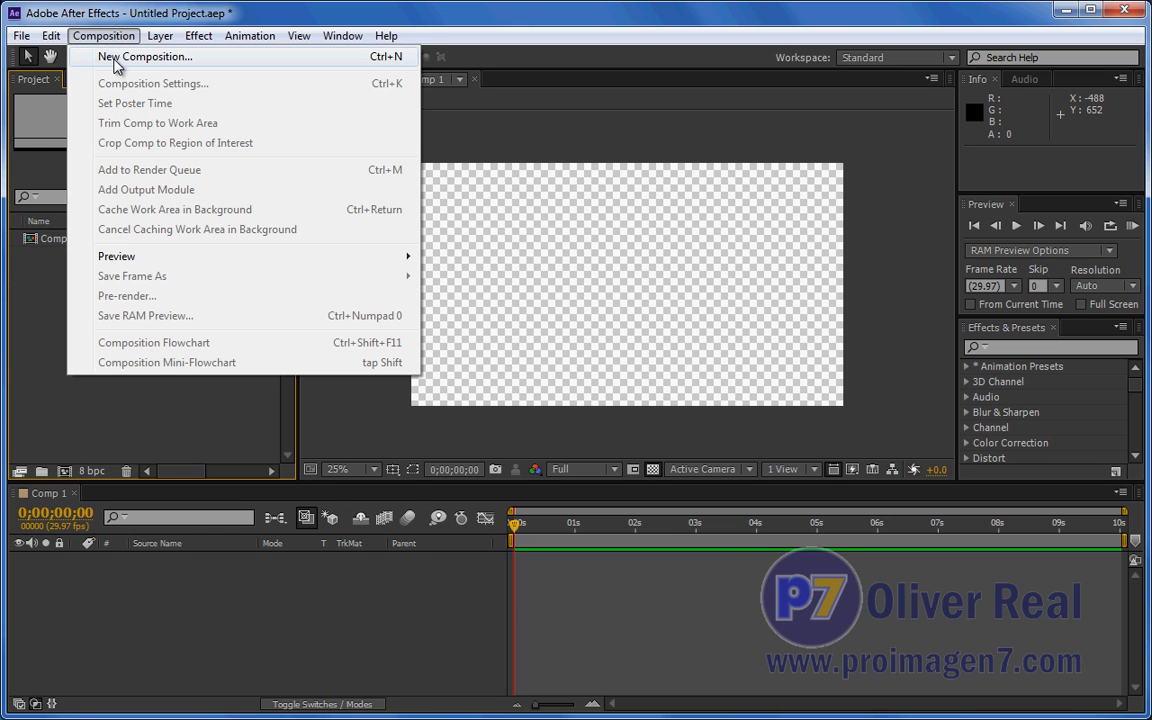
left_click(115, 60)
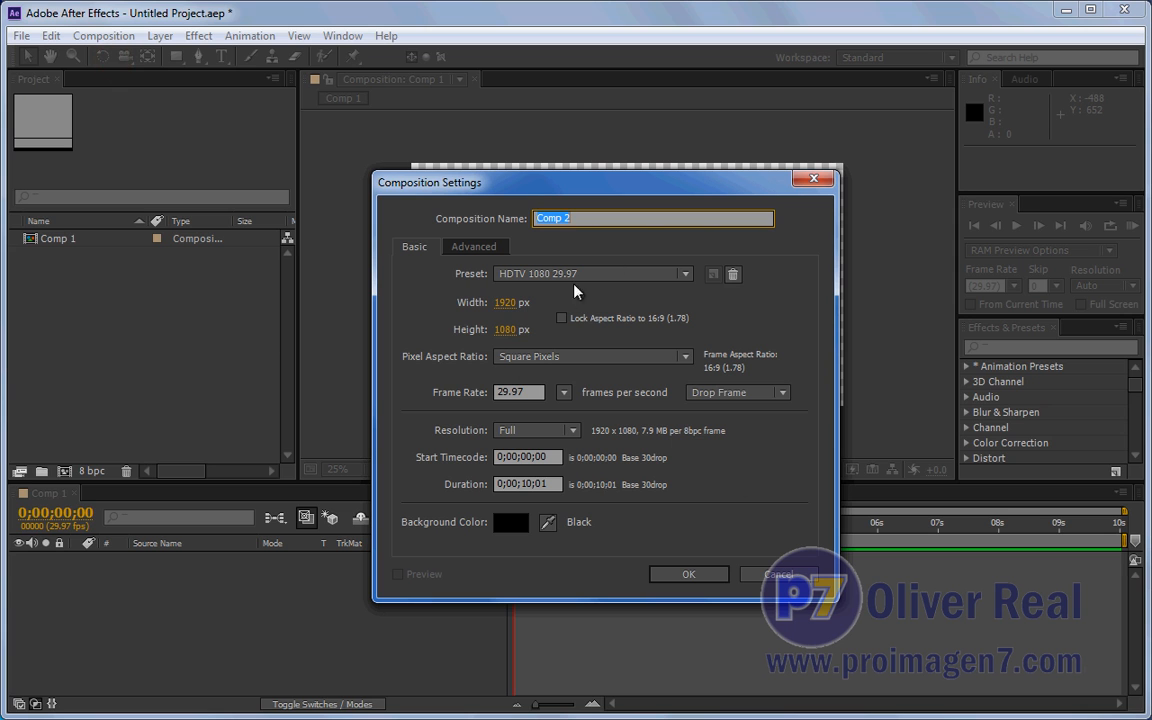
left_click(688, 574)
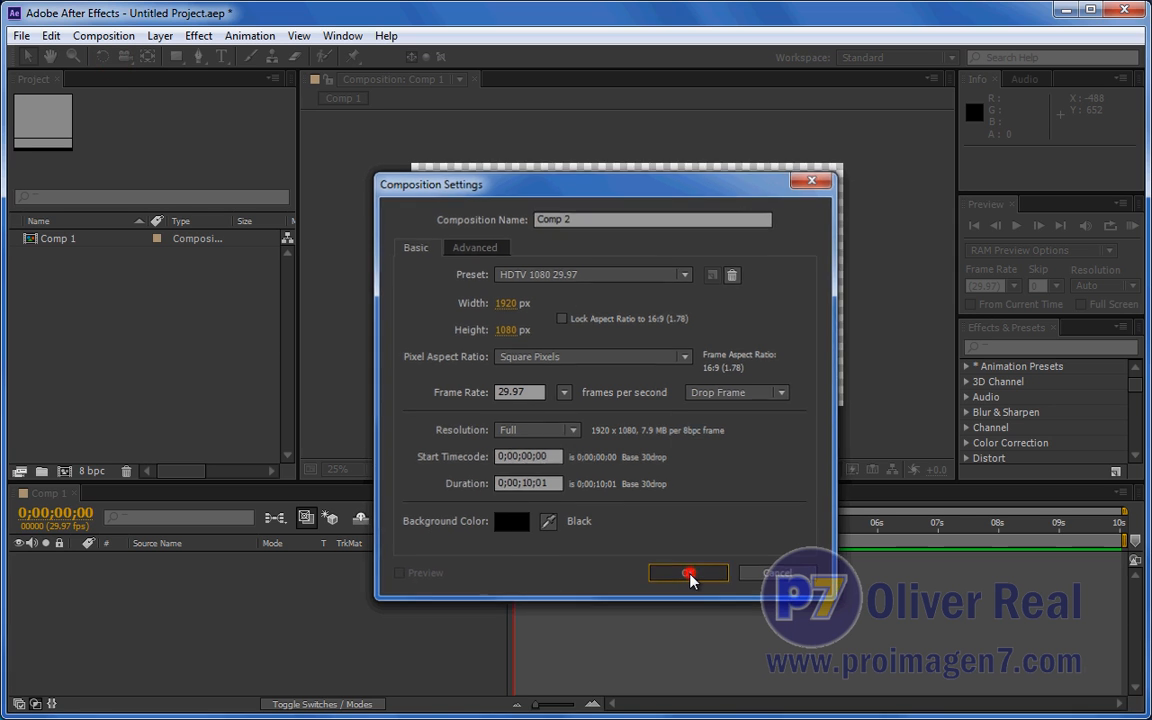
left_click(128, 344)
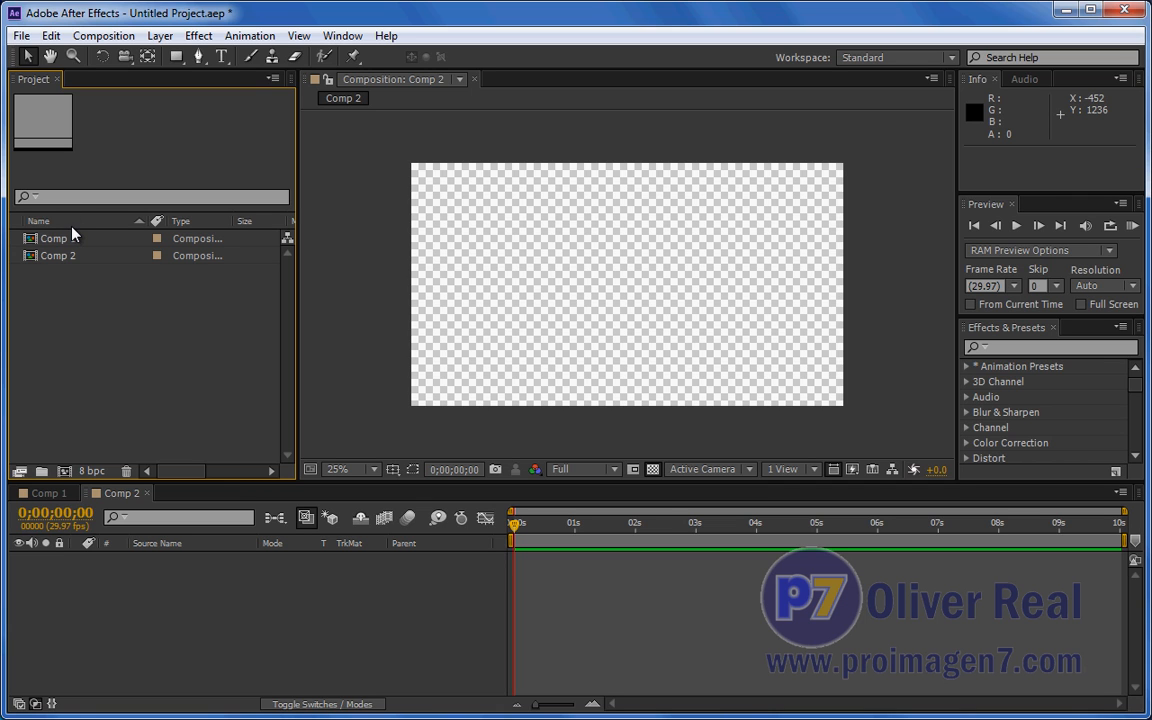
Switch to Photoshop and alternate between the open Untitled-1 and Untitled-2 documents to compare them.
key("alt+Tab")
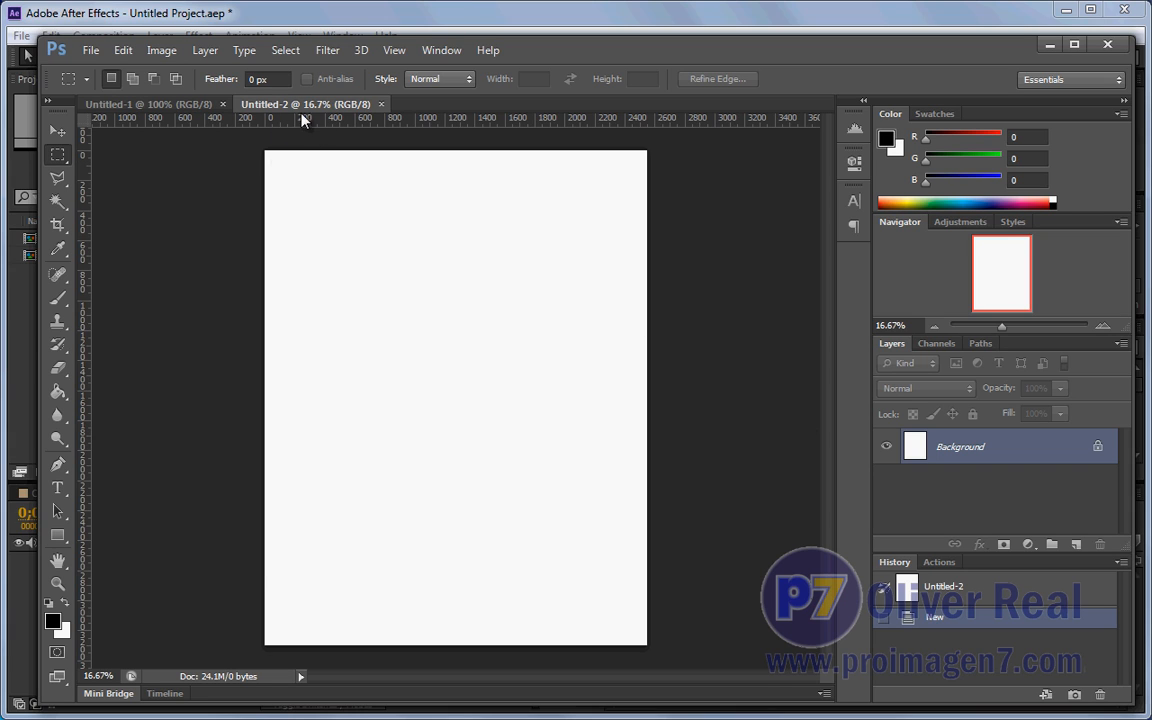
left_click(180, 104)
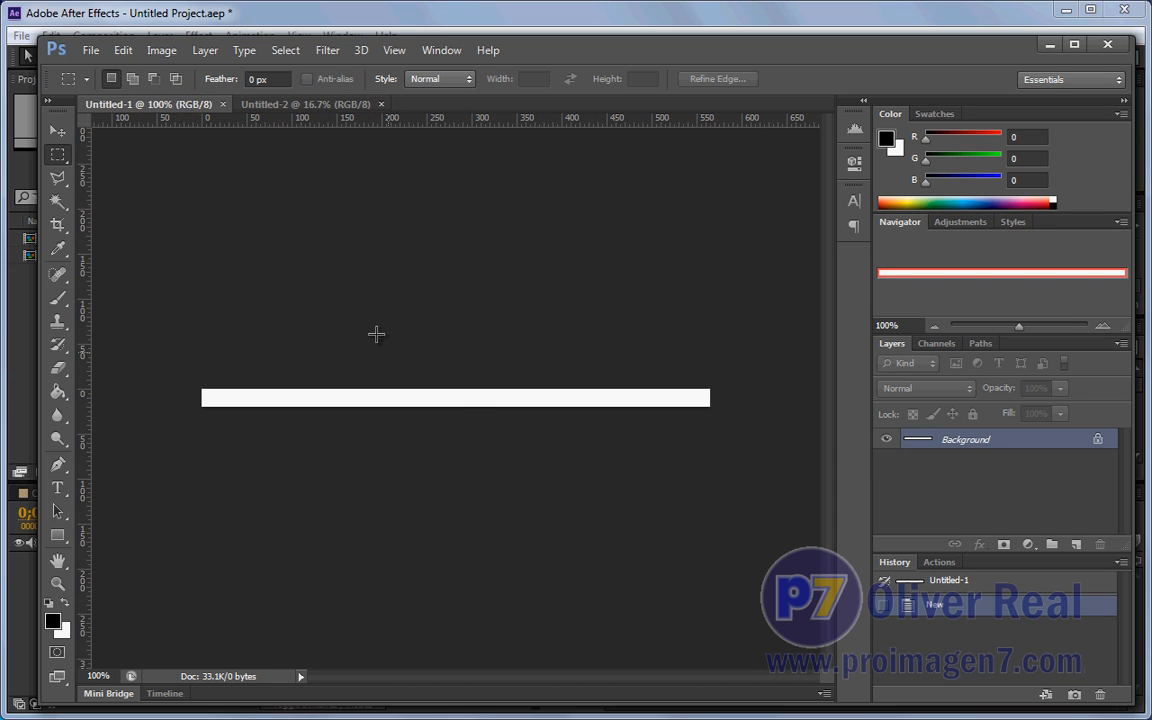
left_click(308, 105)
left_click(160, 105)
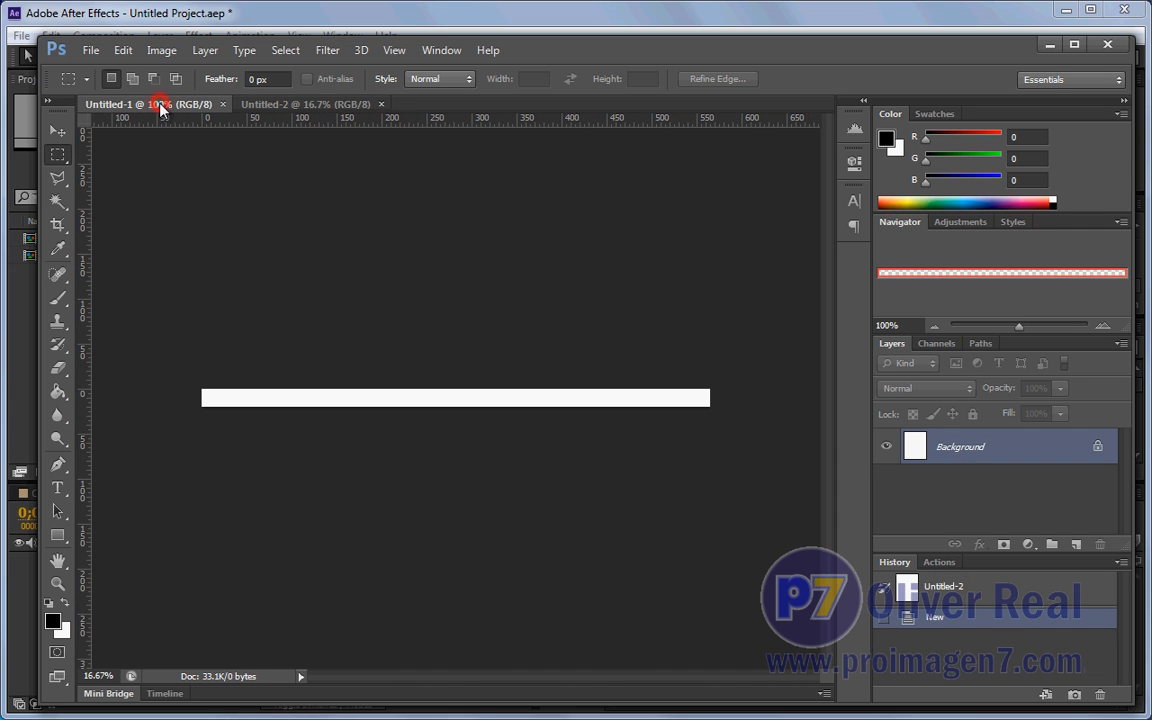
left_click(335, 104)
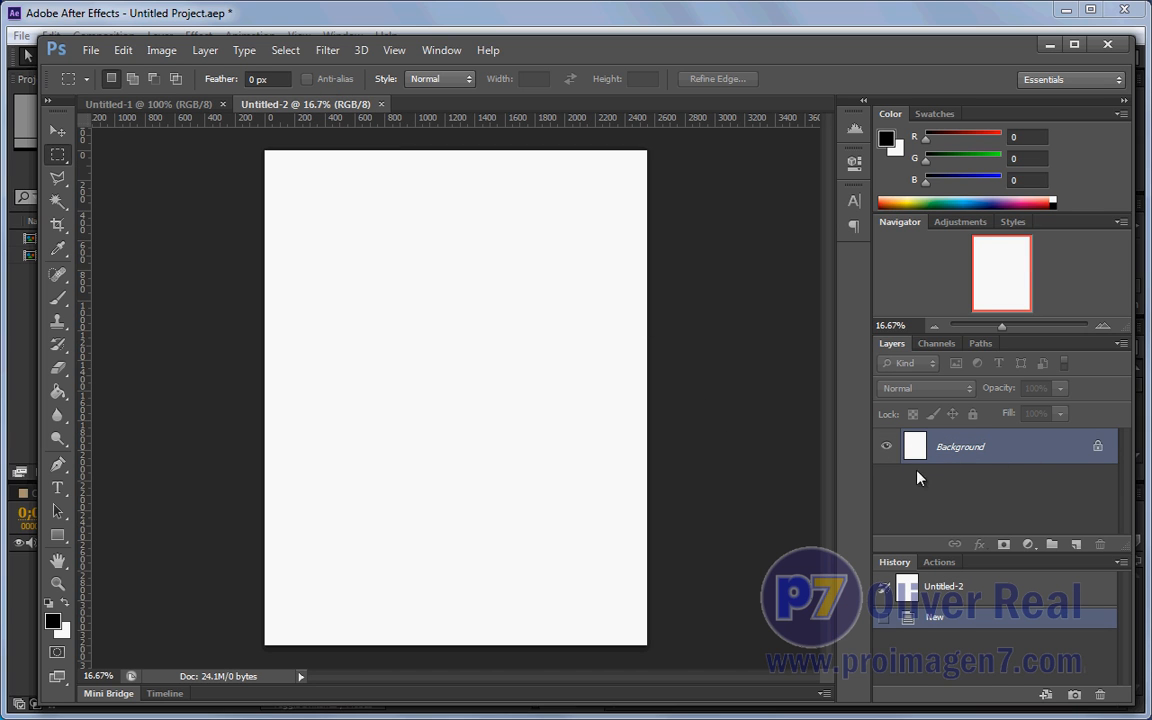
Return to After Effects, show Comp 1, and compare its view with the transparency grid off and on.
left_click(333, 17)
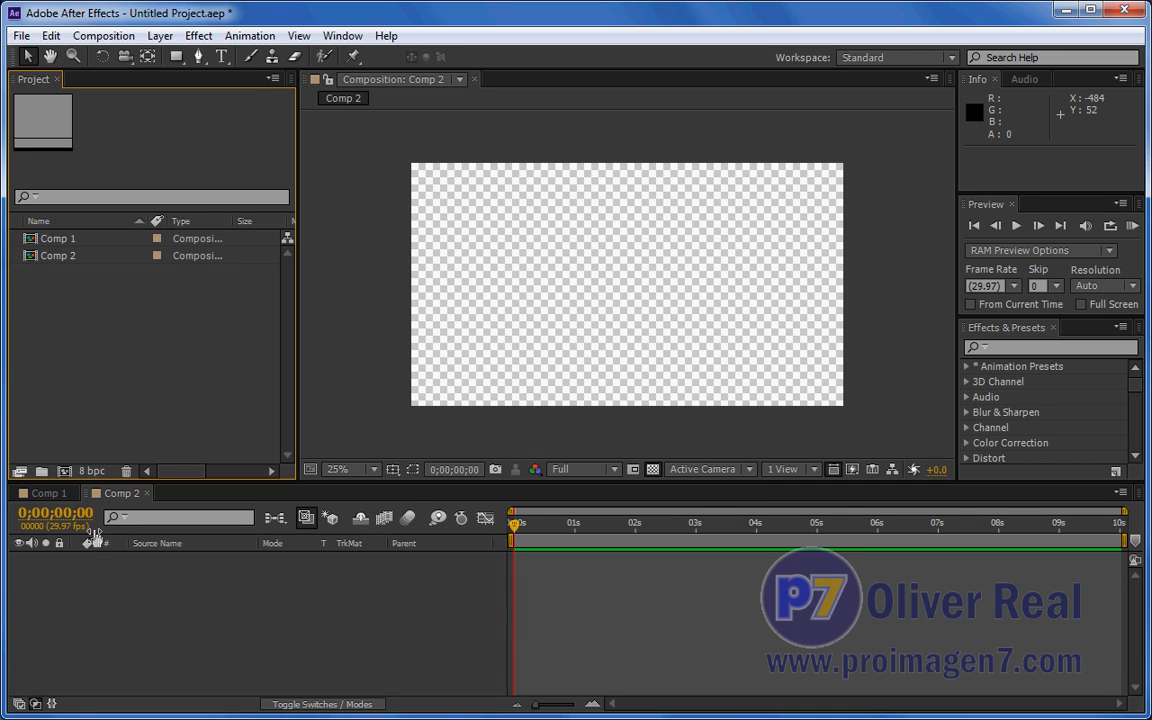
left_click(48, 493)
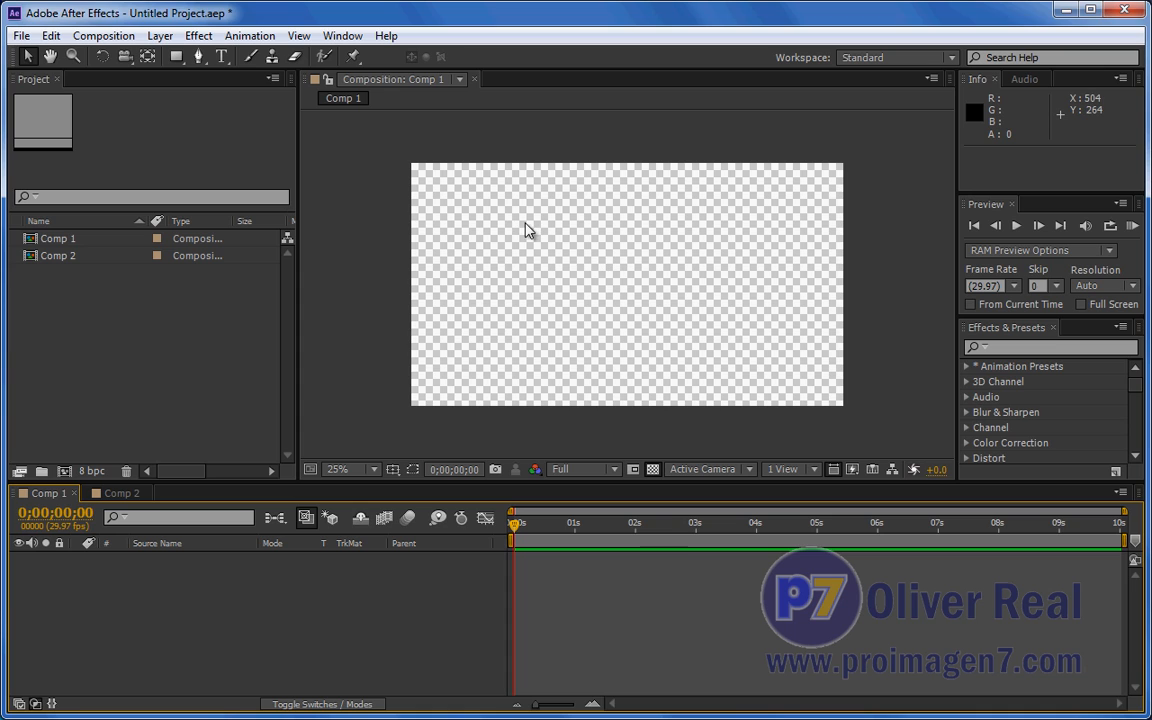
left_click(652, 470)
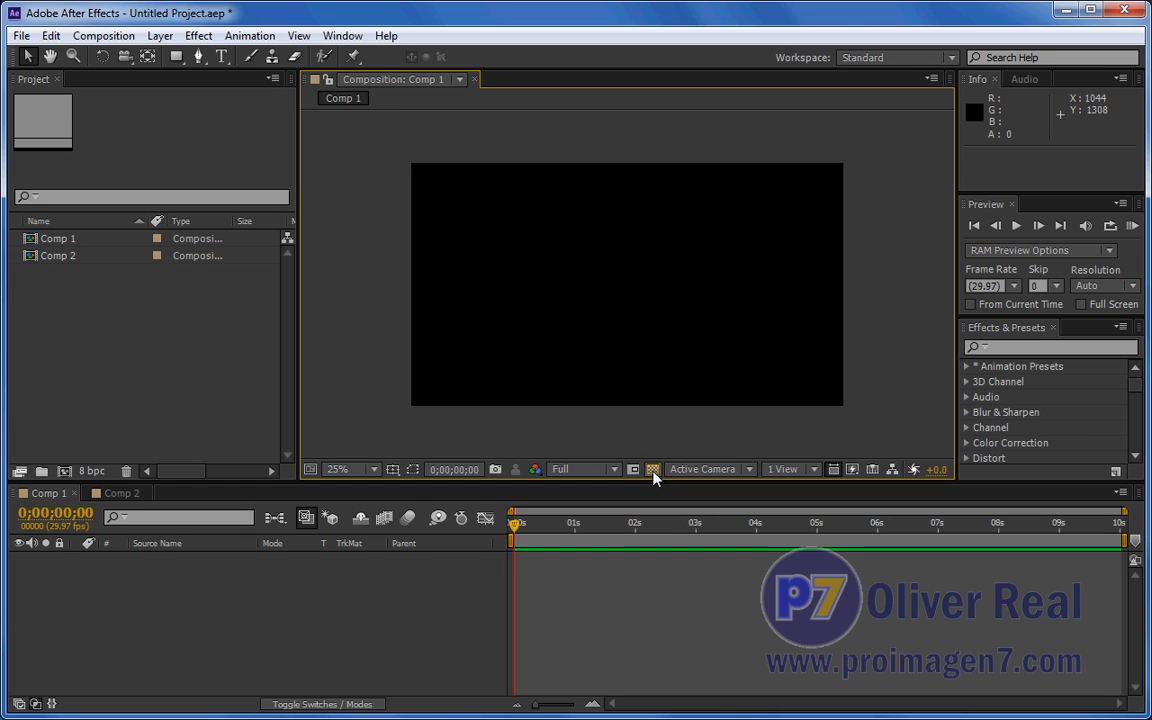
left_click(652, 470)
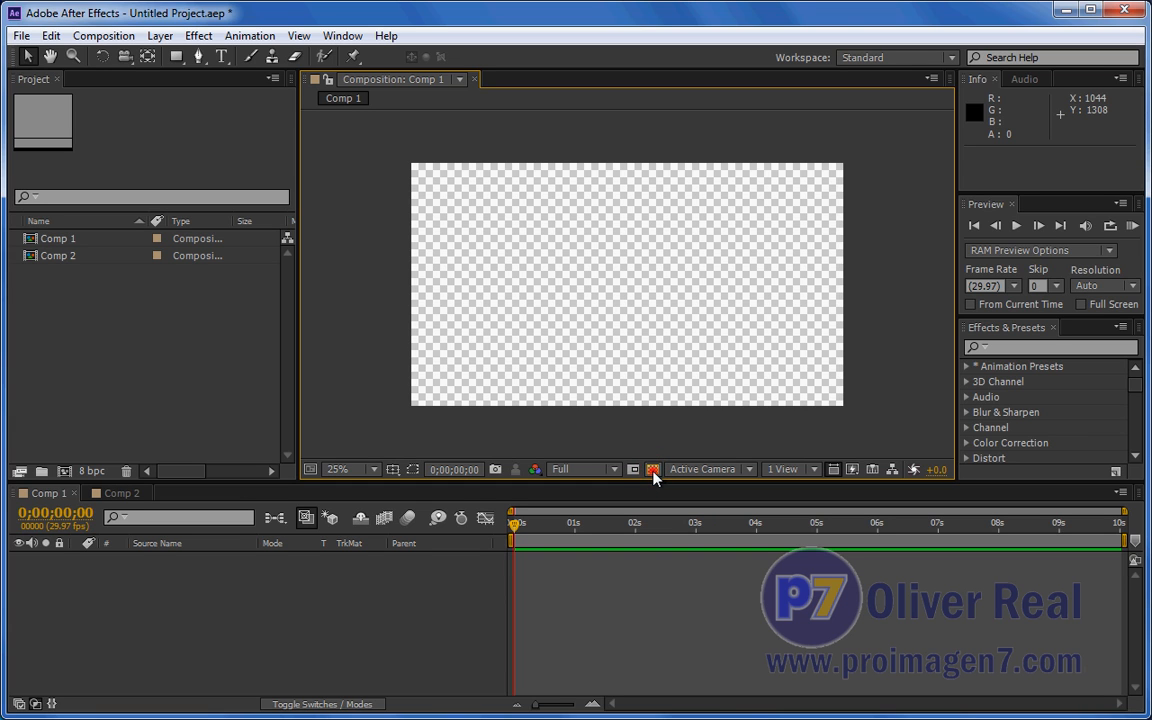
left_click(652, 471)
left_click(652, 470)
left_click(653, 469)
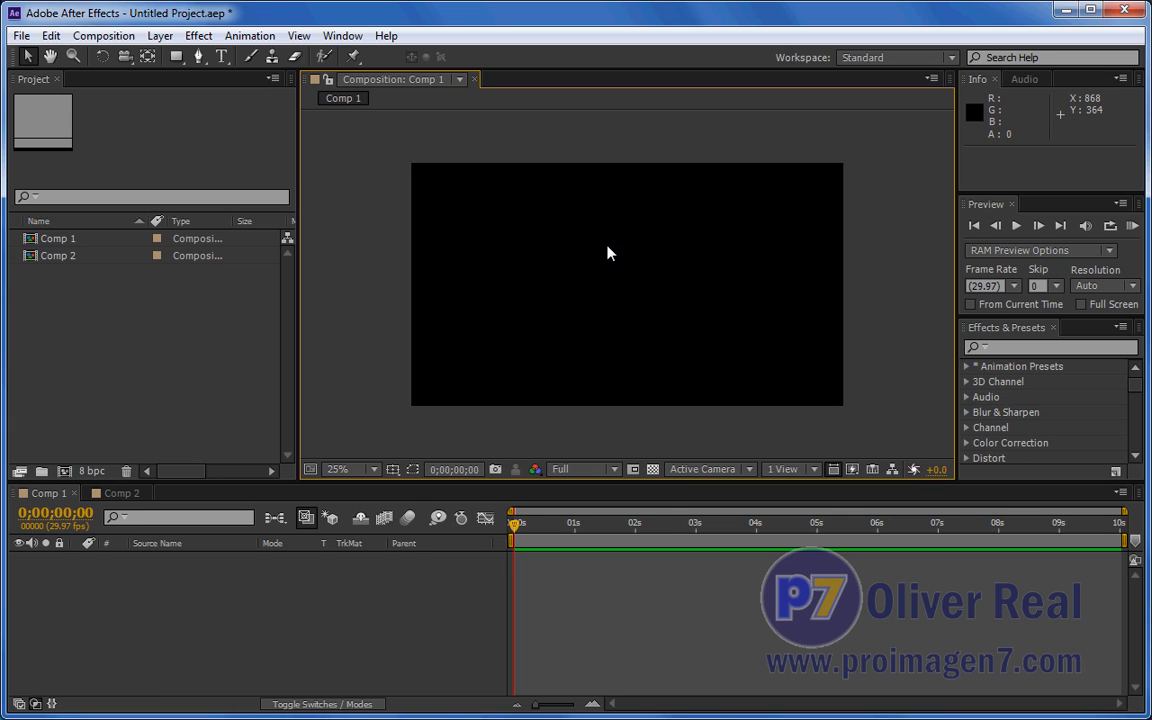
left_click(653, 469)
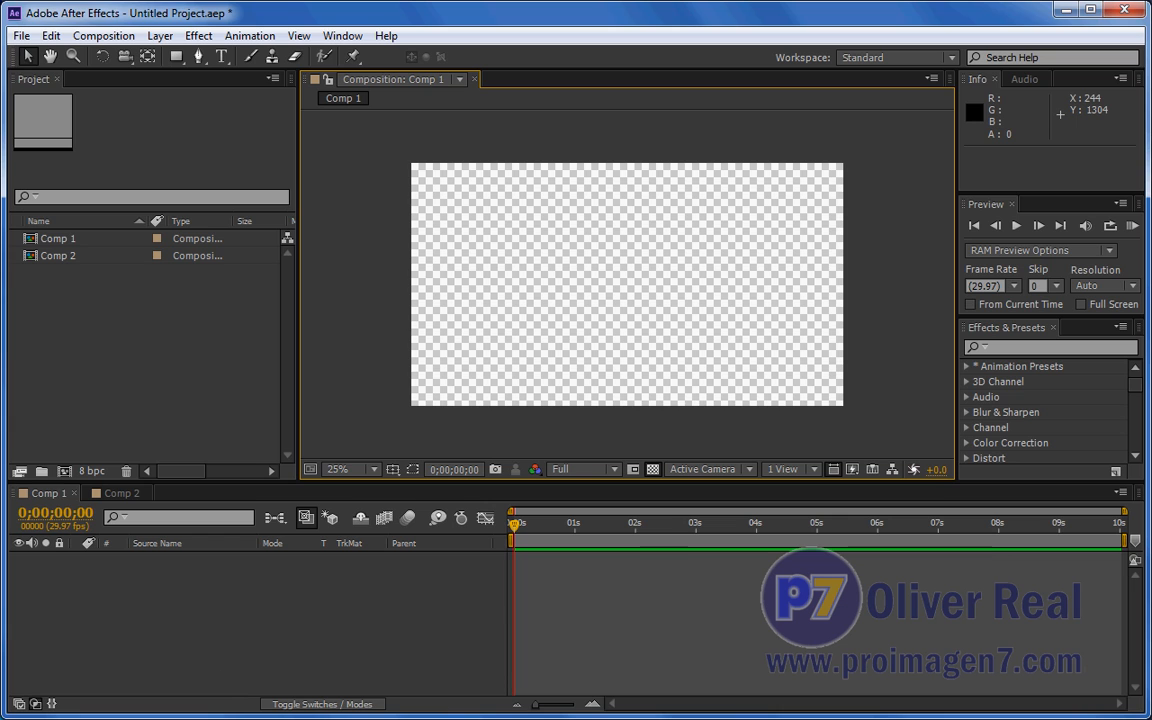
Switch to Photoshop and apply a Gaussian Blur with an increased radius to the Background layer of Untitled-2.
left_click(122, 717)
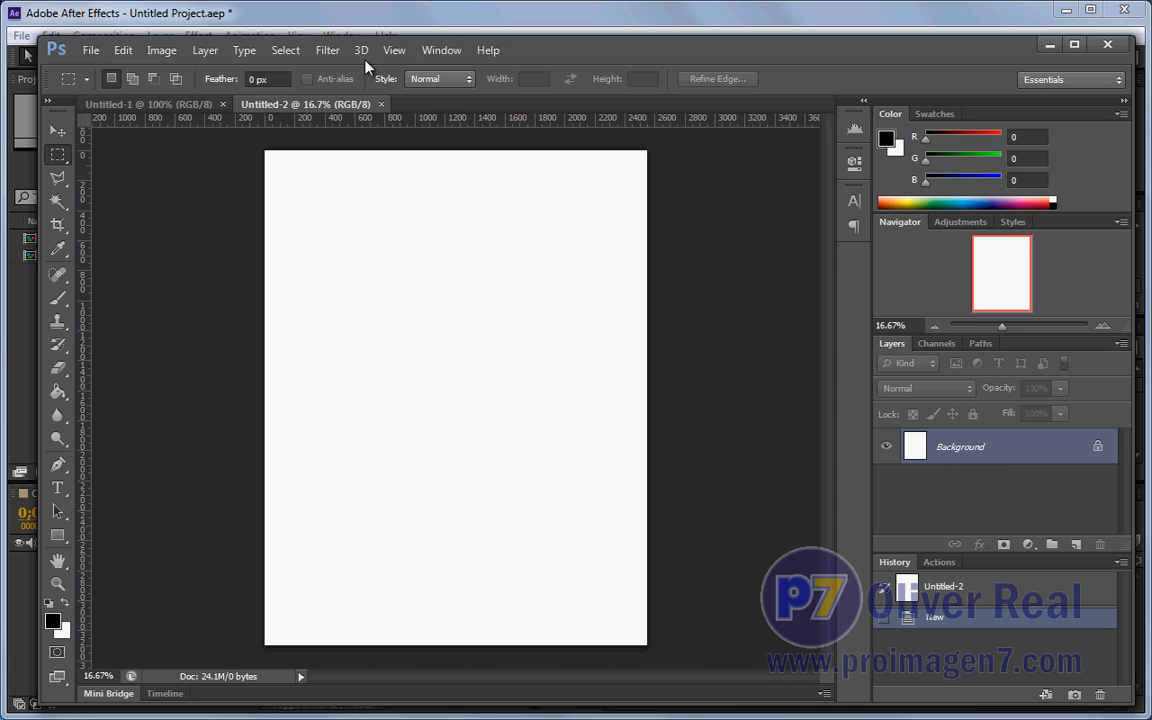
left_click(330, 51)
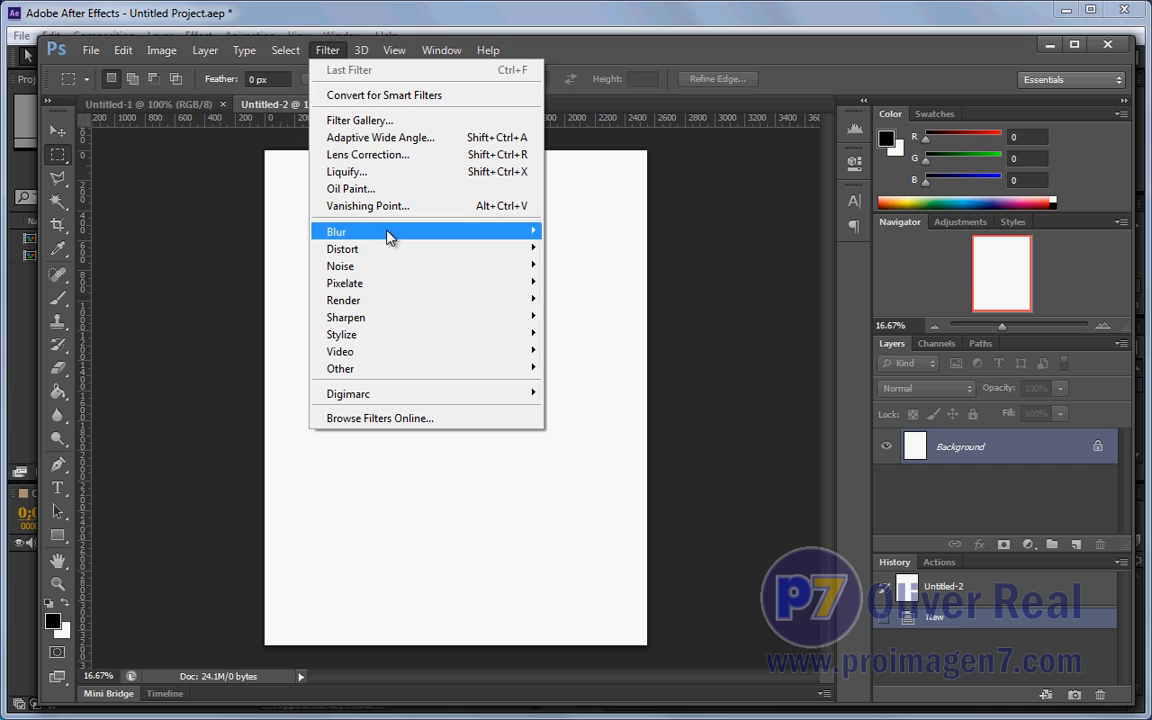
mouse_move(388, 233)
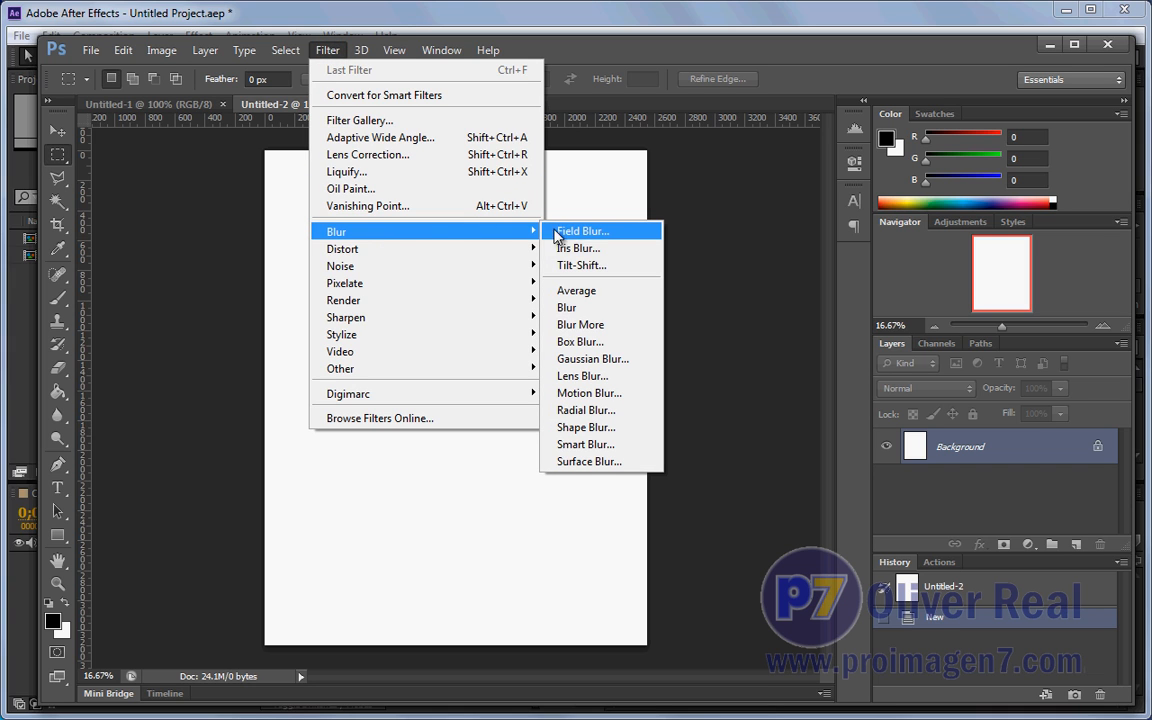
left_click(605, 358)
left_click_drag(556, 4, 546, 184)
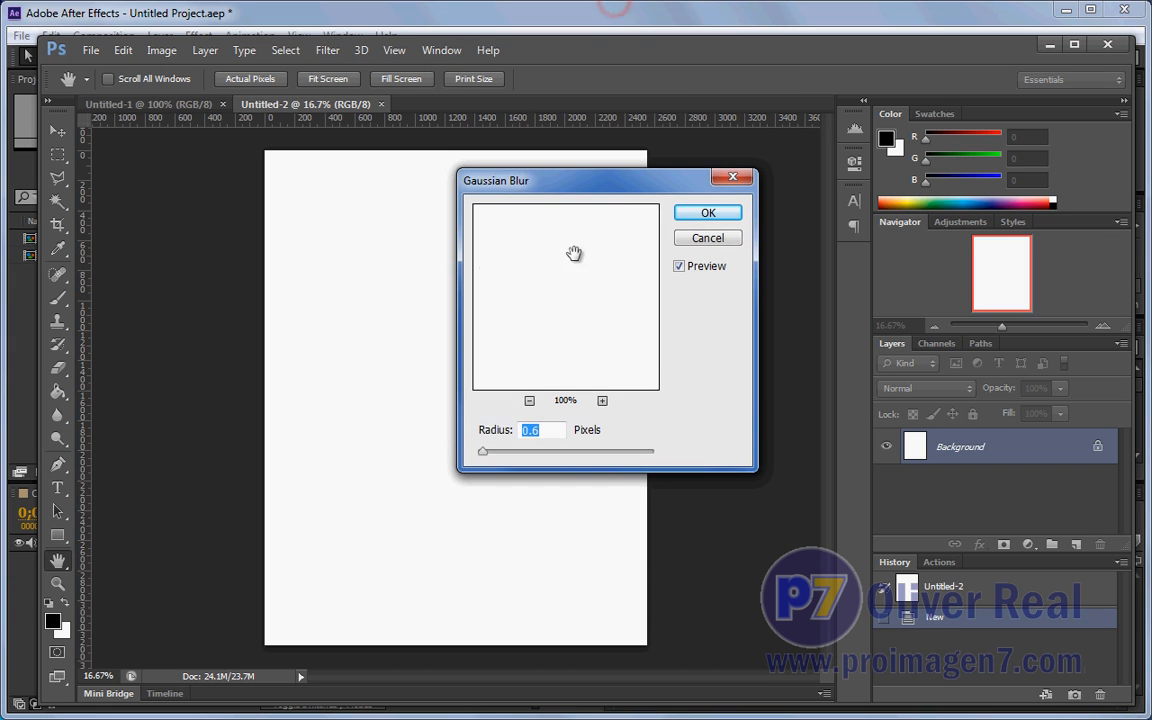
left_click_drag(486, 453, 593, 452)
left_click(686, 210)
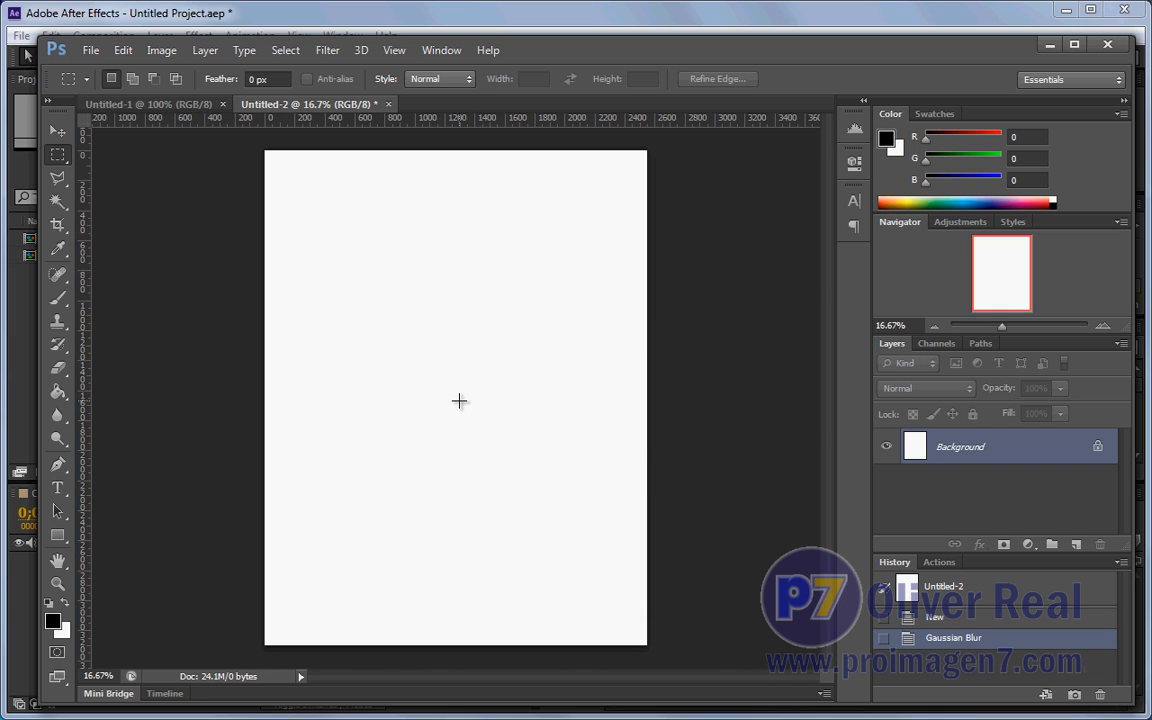
Switch back to After Effects and make the empty Comp 1 timeline active.
left_click(195, 14)
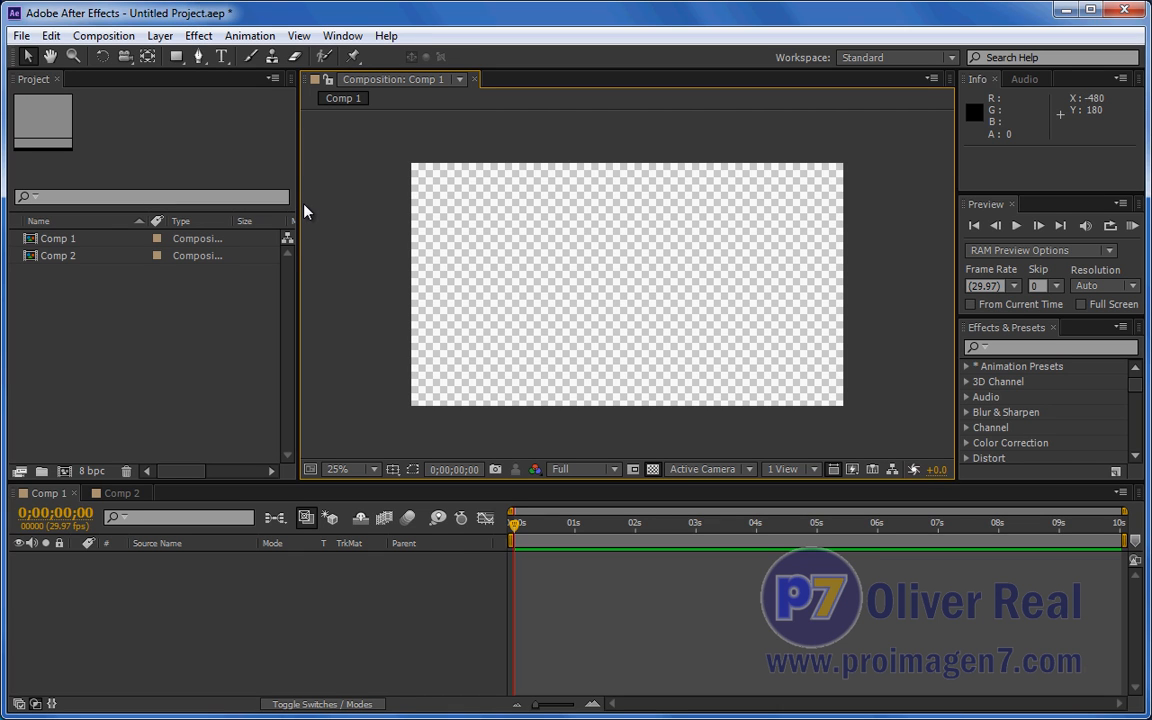
left_click(351, 612)
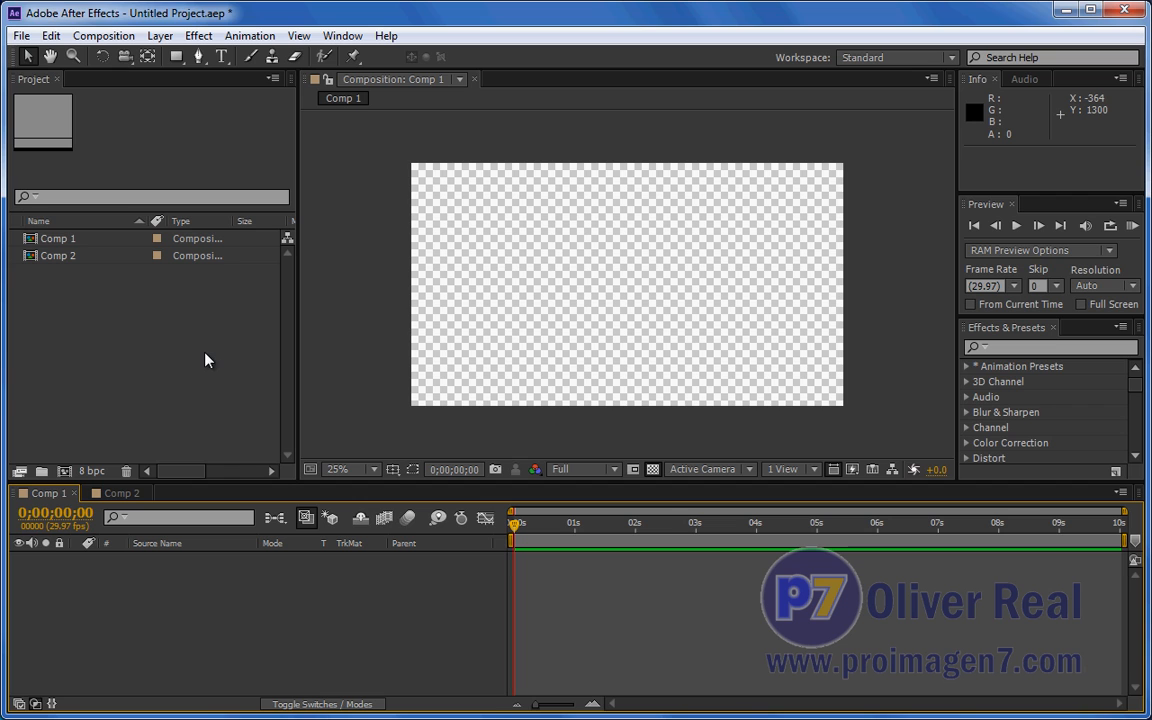
left_click(200, 36)
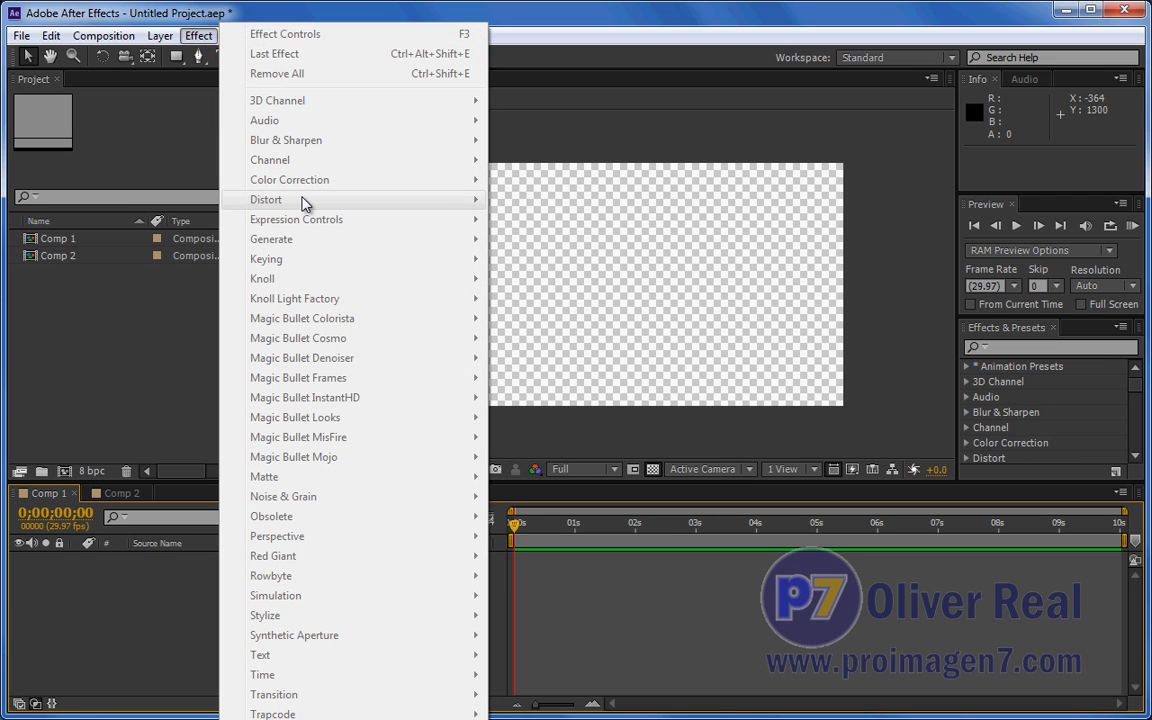
left_click(190, 14)
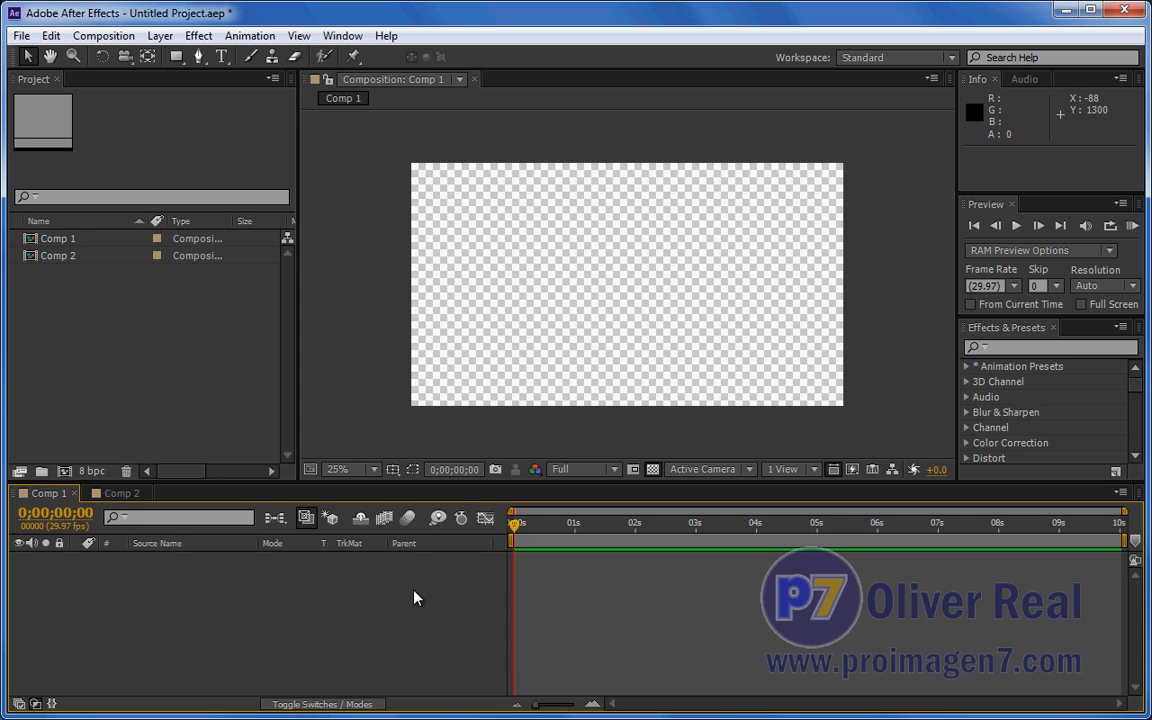
Start a new solid for Comp 1, keep its units in pixels and match its size to the composition.
right_click(470, 570)
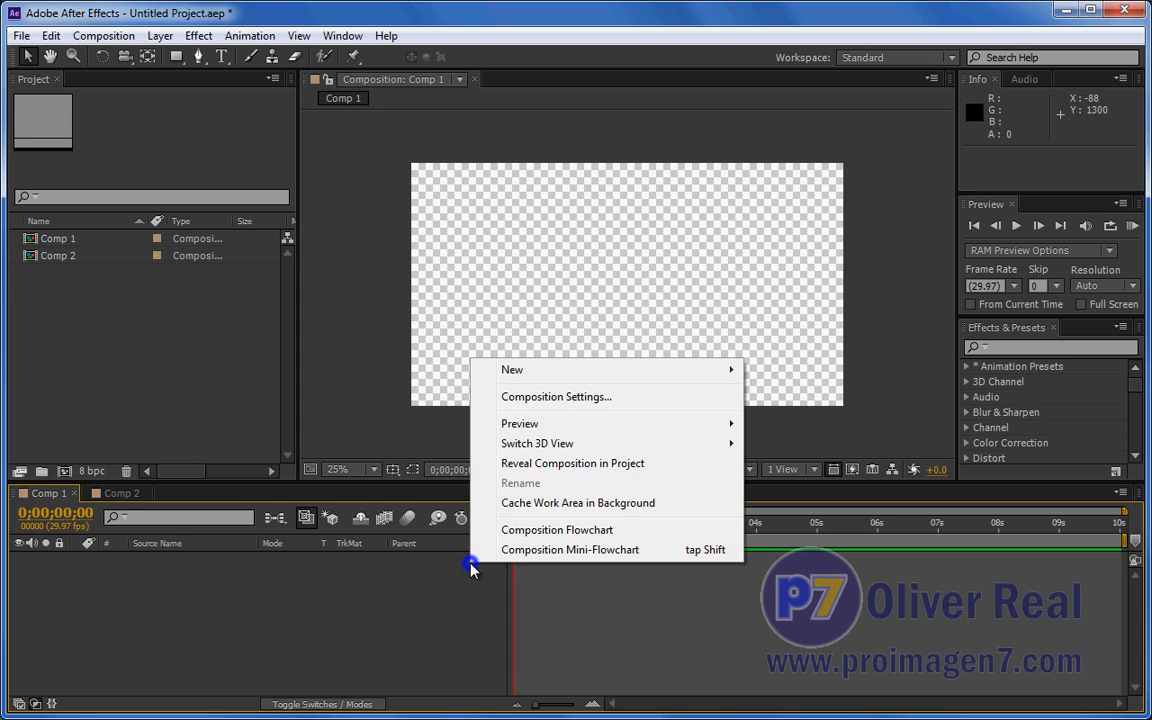
mouse_move(522, 378)
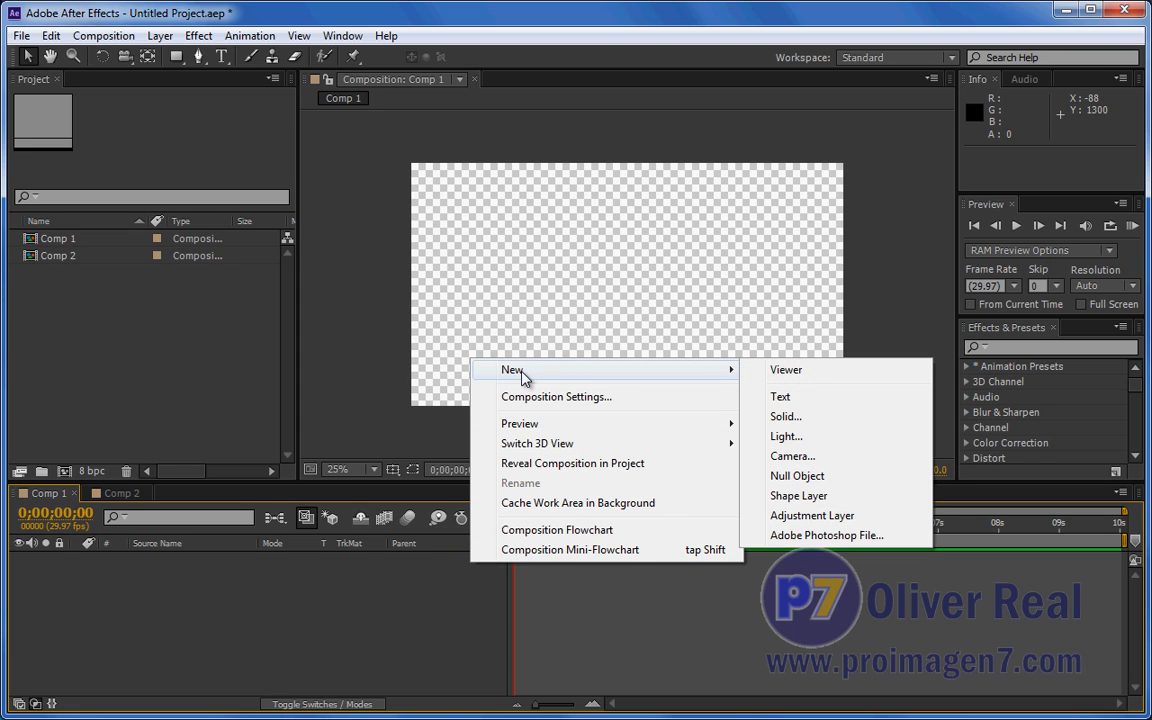
left_click(810, 421)
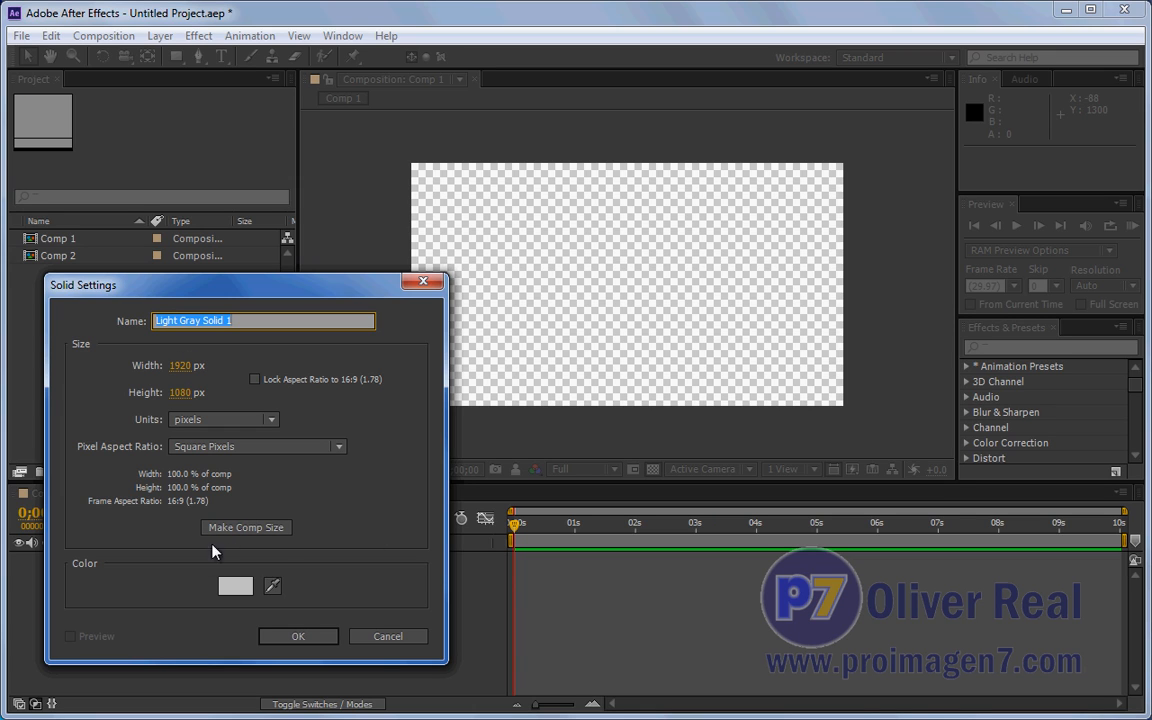
left_click(245, 534)
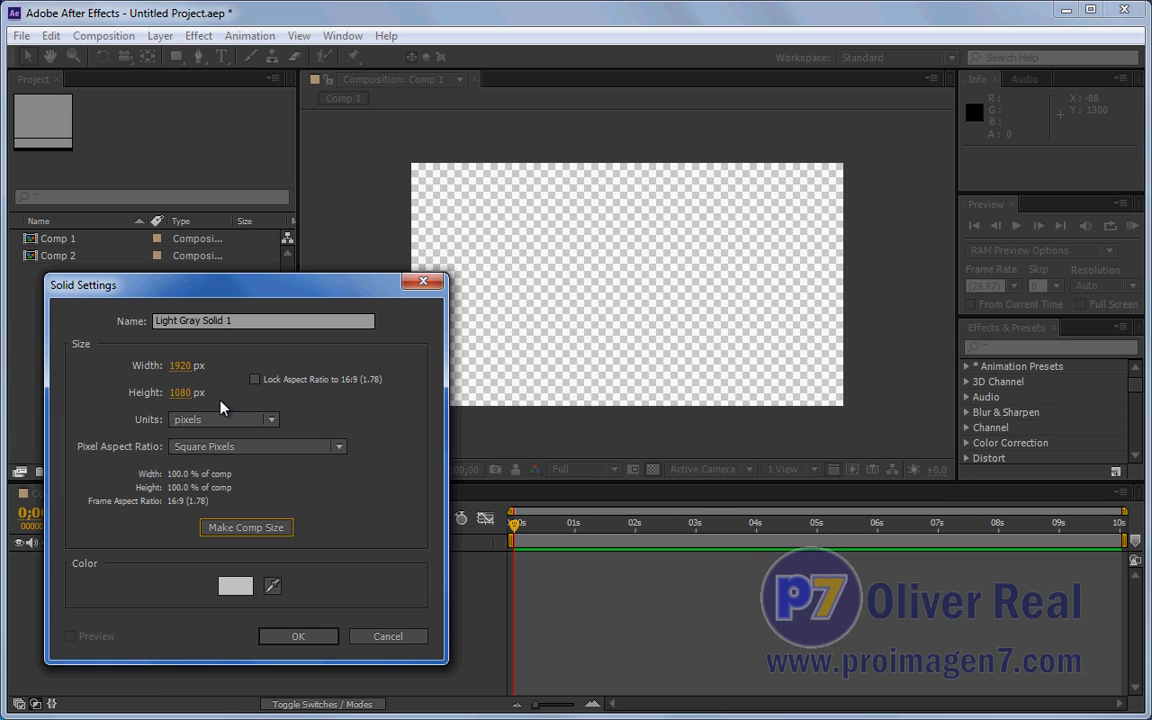
left_click(270, 419)
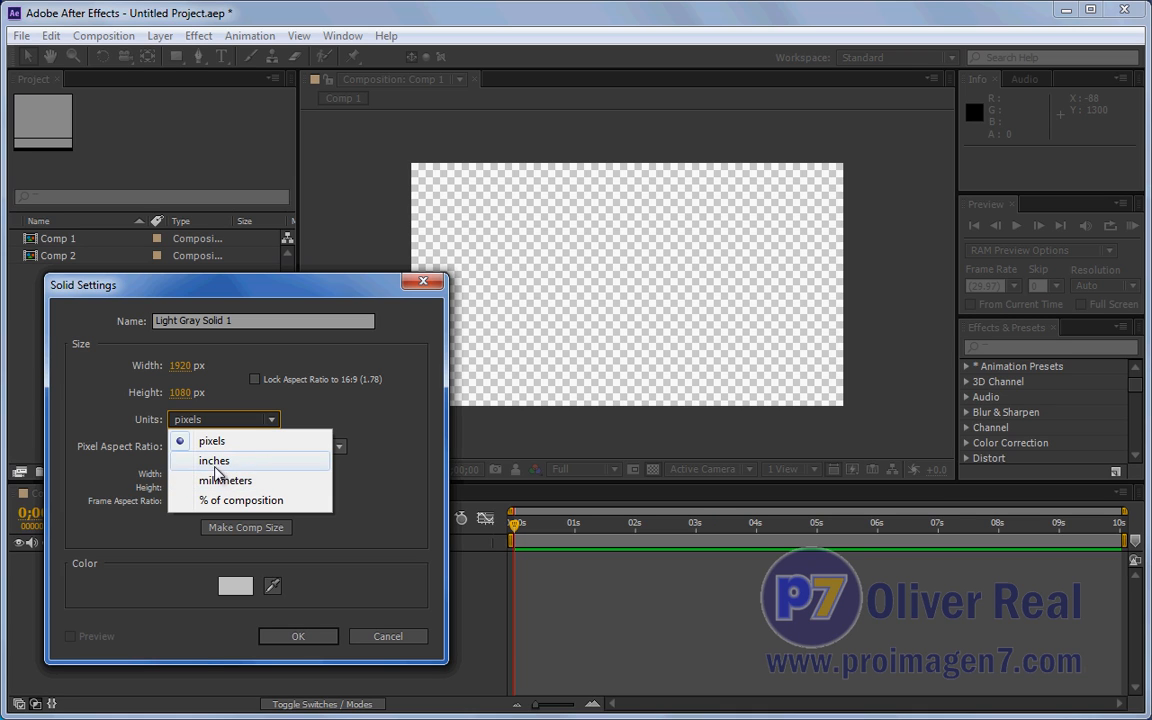
left_click(307, 407)
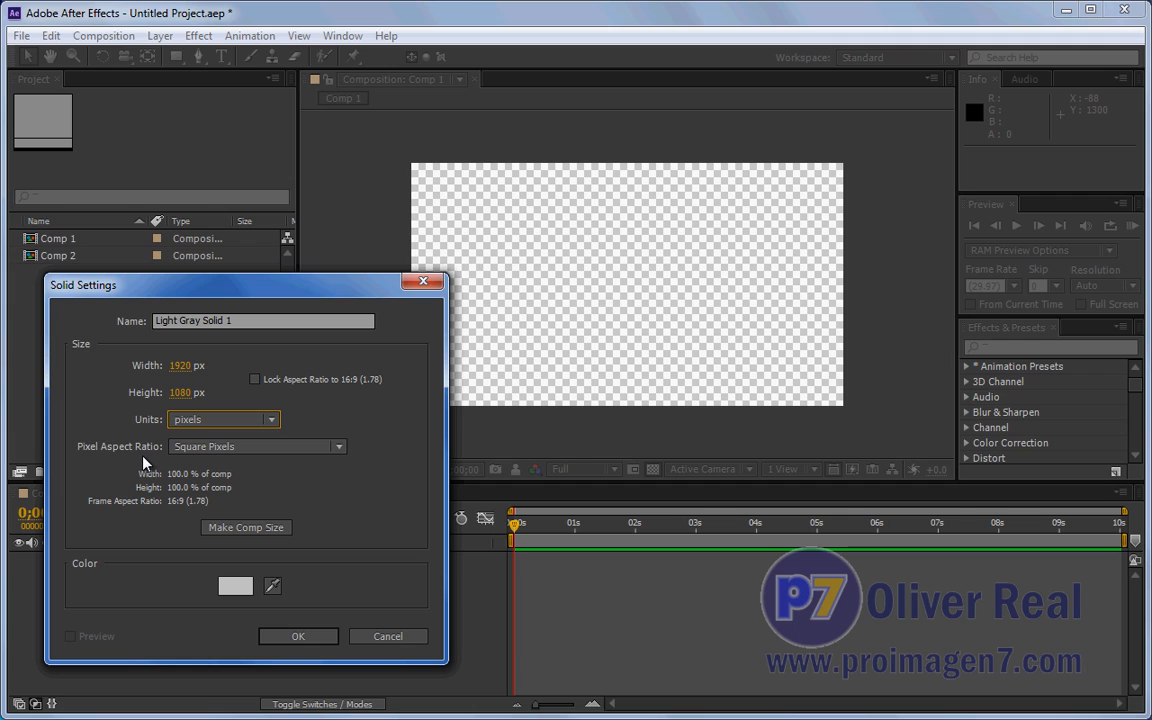
left_click(262, 536)
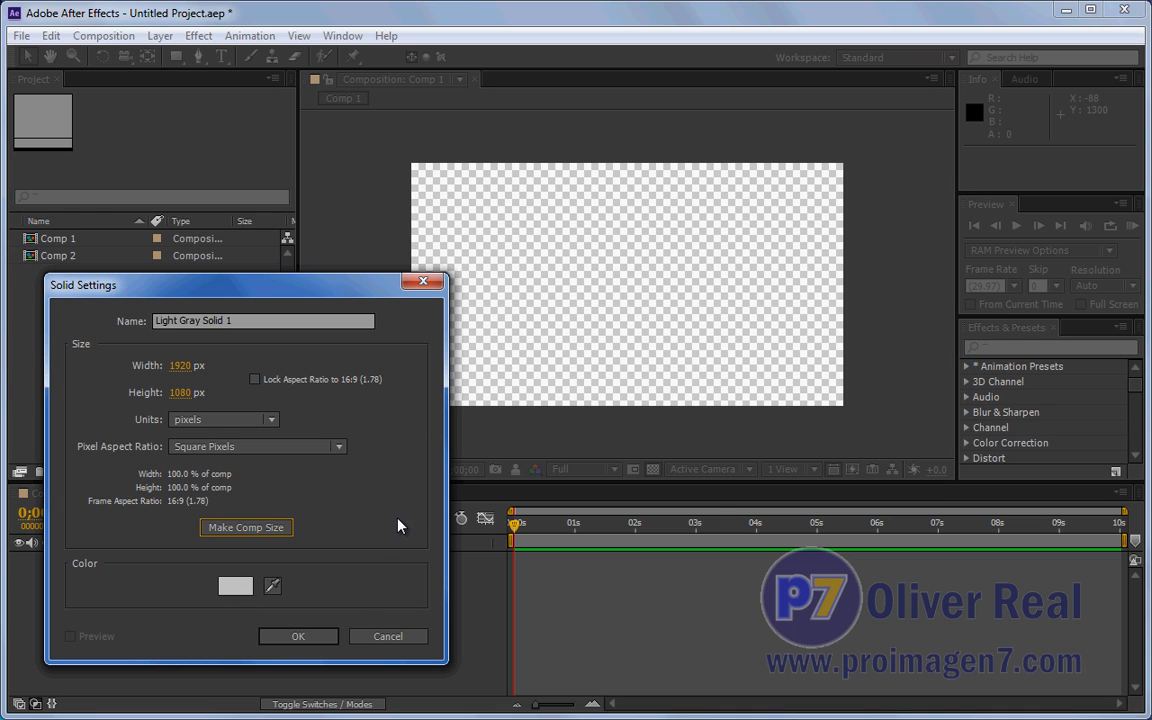
Set the new solid's color to black (000000), name it Fondo and create it.
left_click(236, 586)
left_click_drag(88, 500, 83, 703)
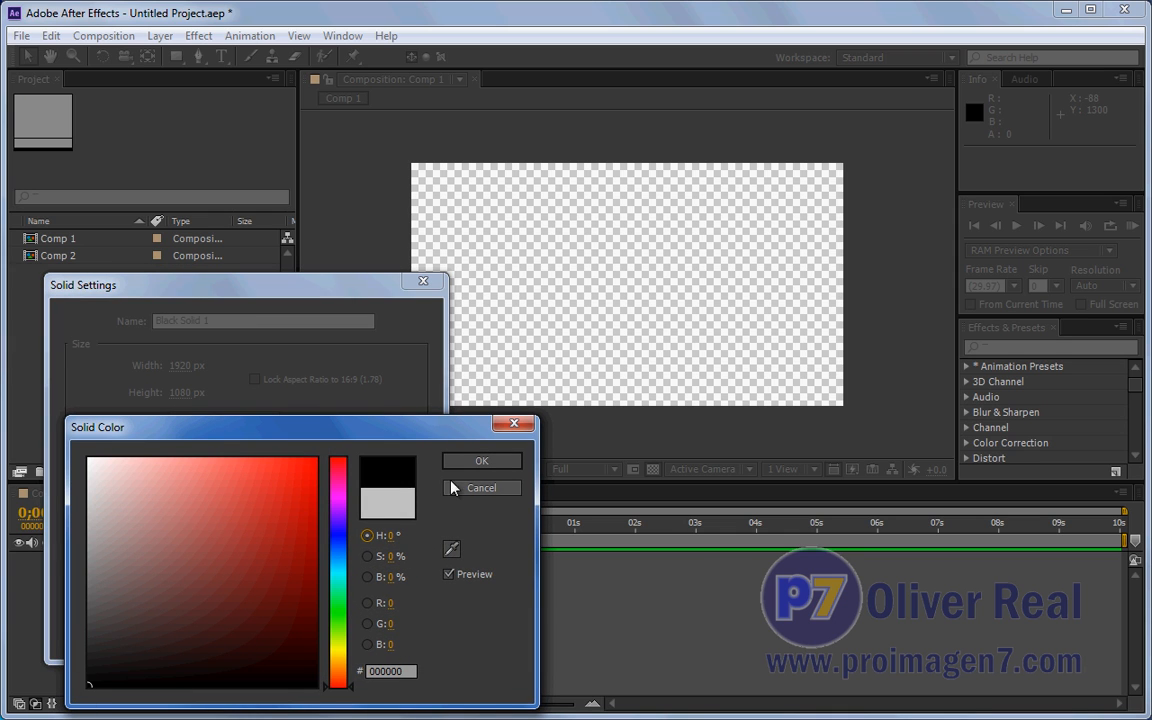
left_click(481, 462)
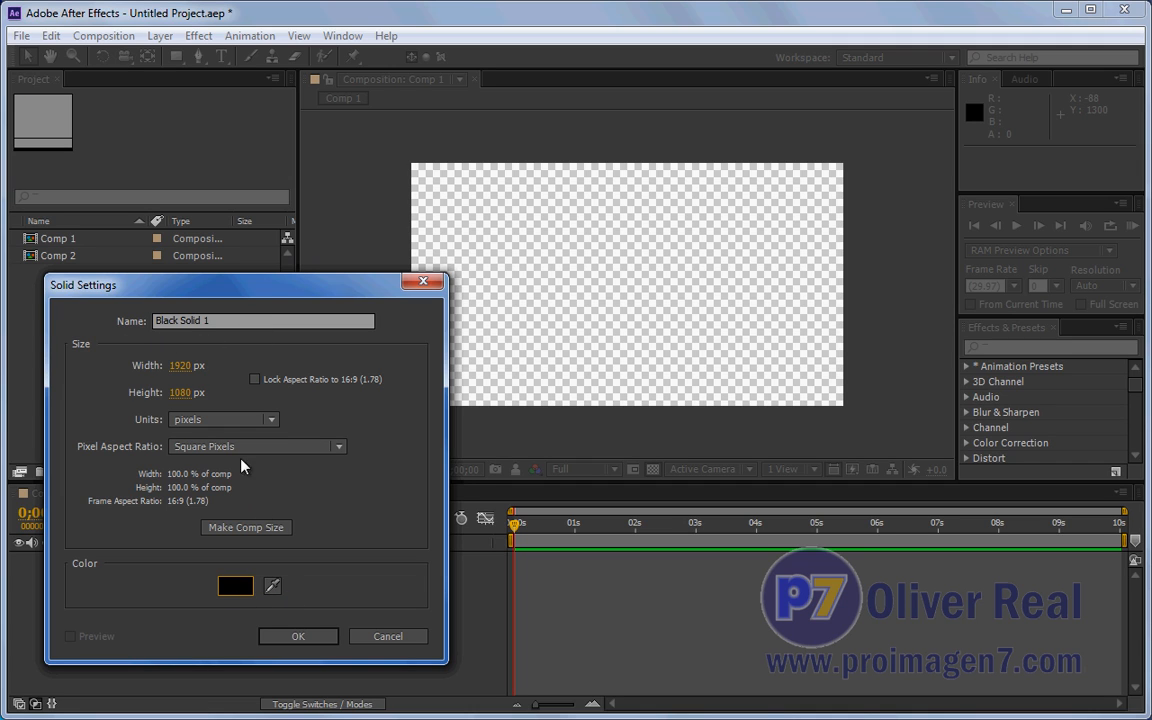
double_click(221, 320)
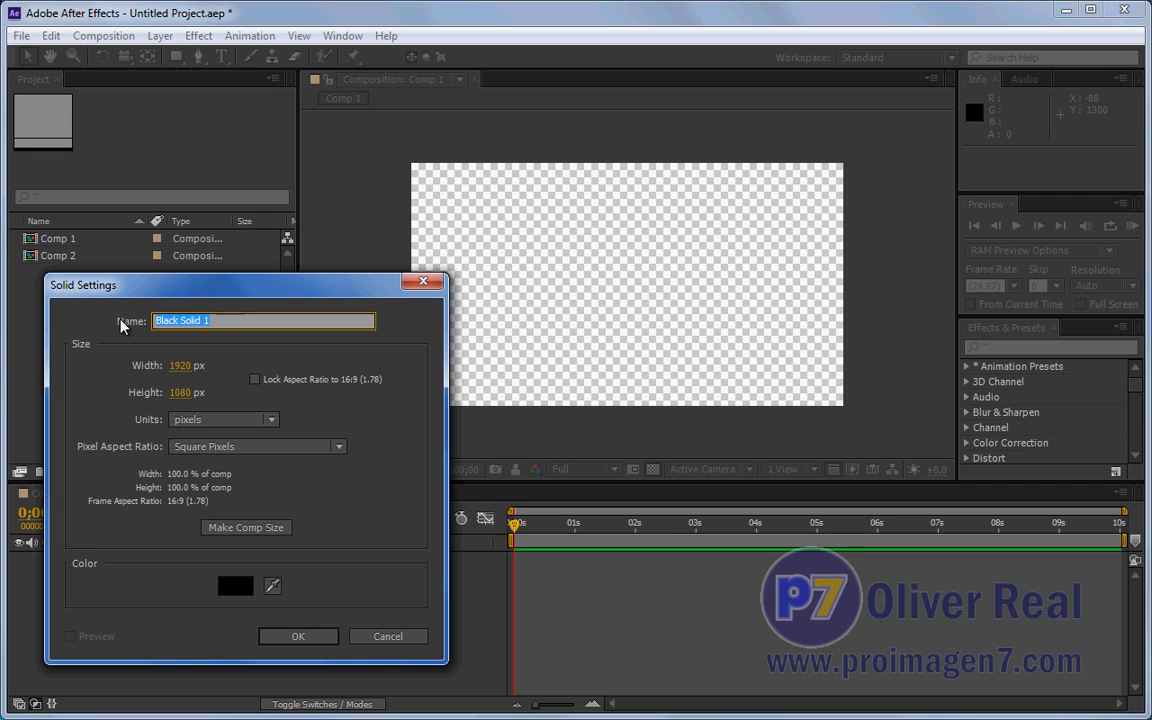
type("Fondo")
left_click(308, 637)
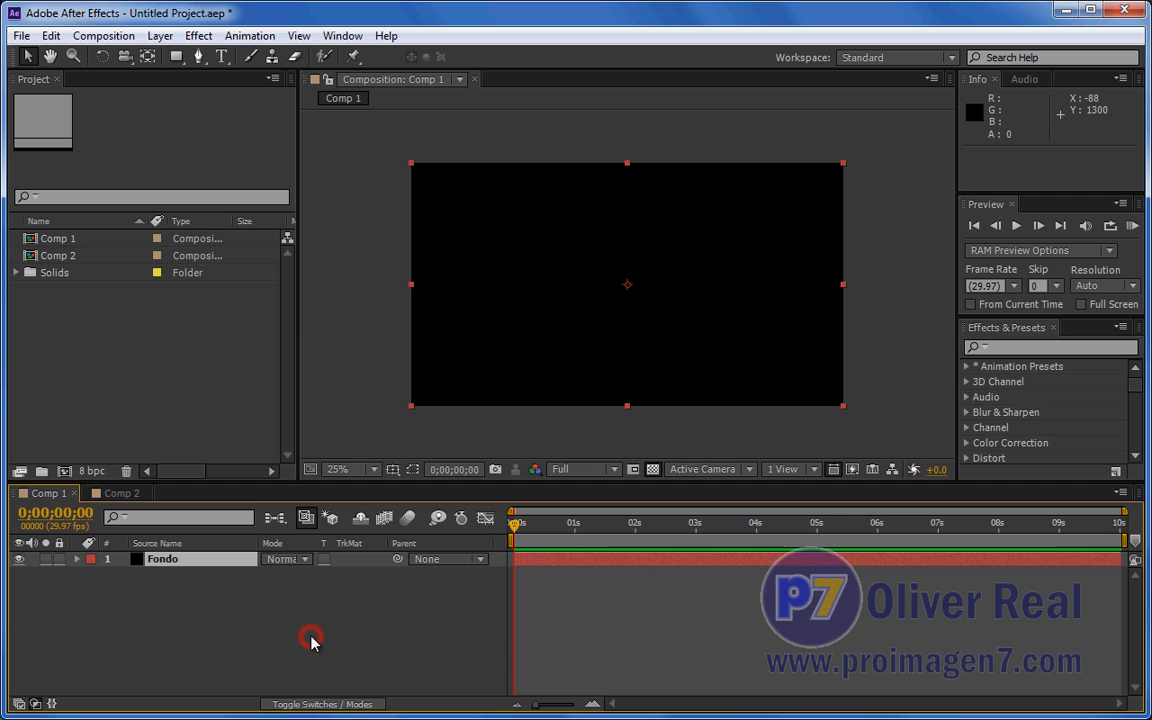
Toggle the transparency grid behind the Fondo solid and try narrowing the layer to about 61% of its width.
left_click(653, 471)
left_click(652, 471)
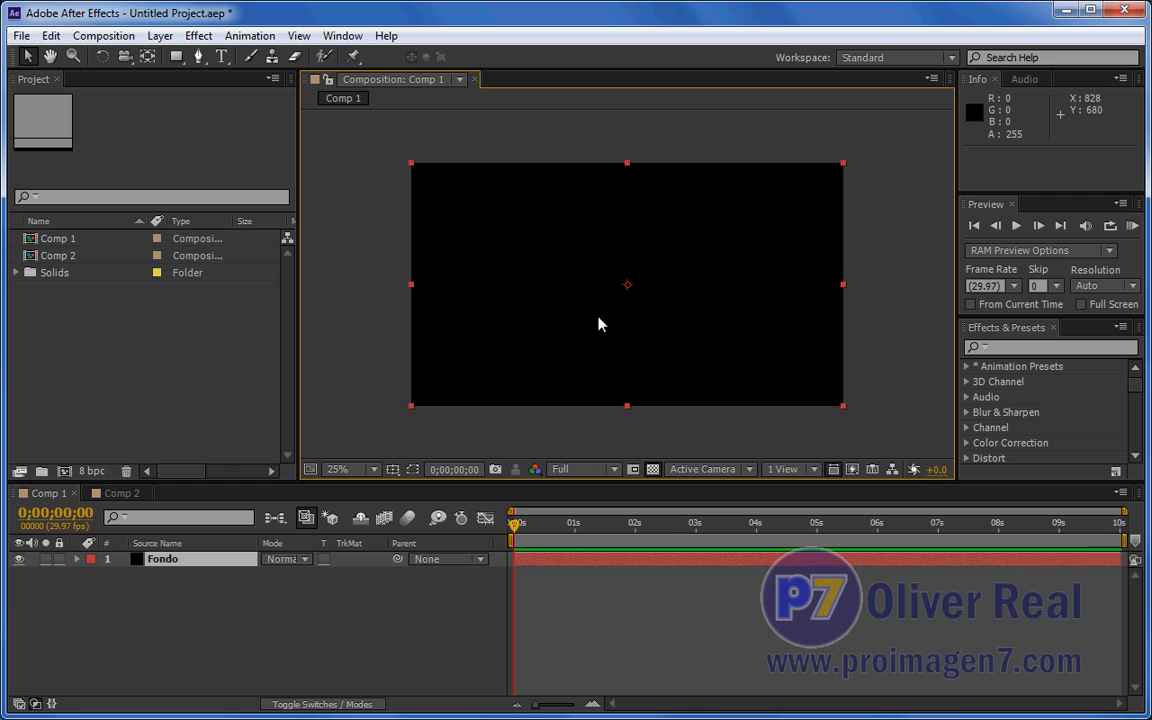
left_click_drag(843, 285, 762, 290)
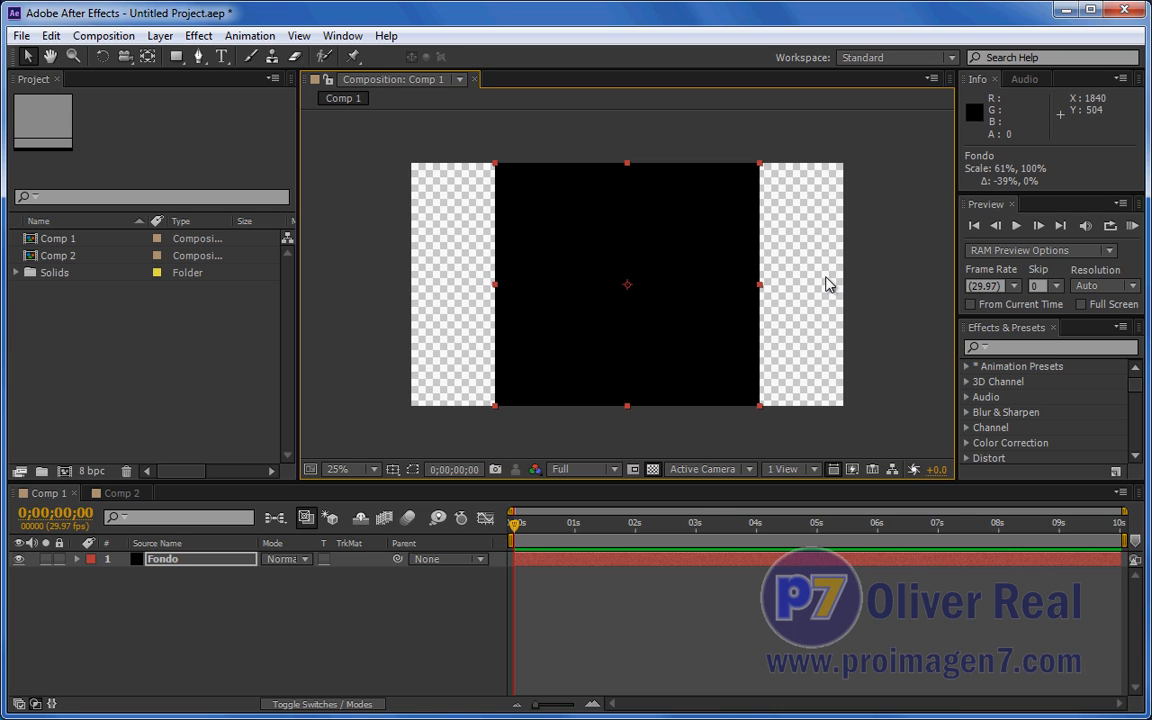
key("ctrl+z")
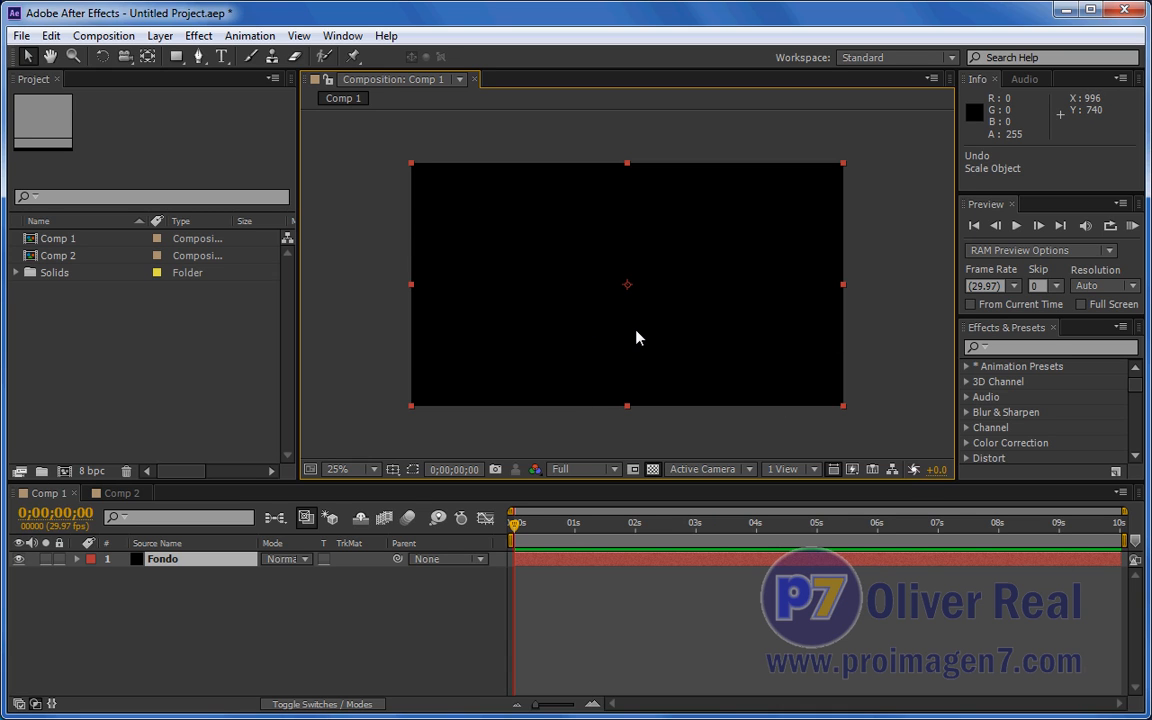
Switch to Photoshop and add a new empty layer above the Background of Untitled-2.
left_click(165, 568)
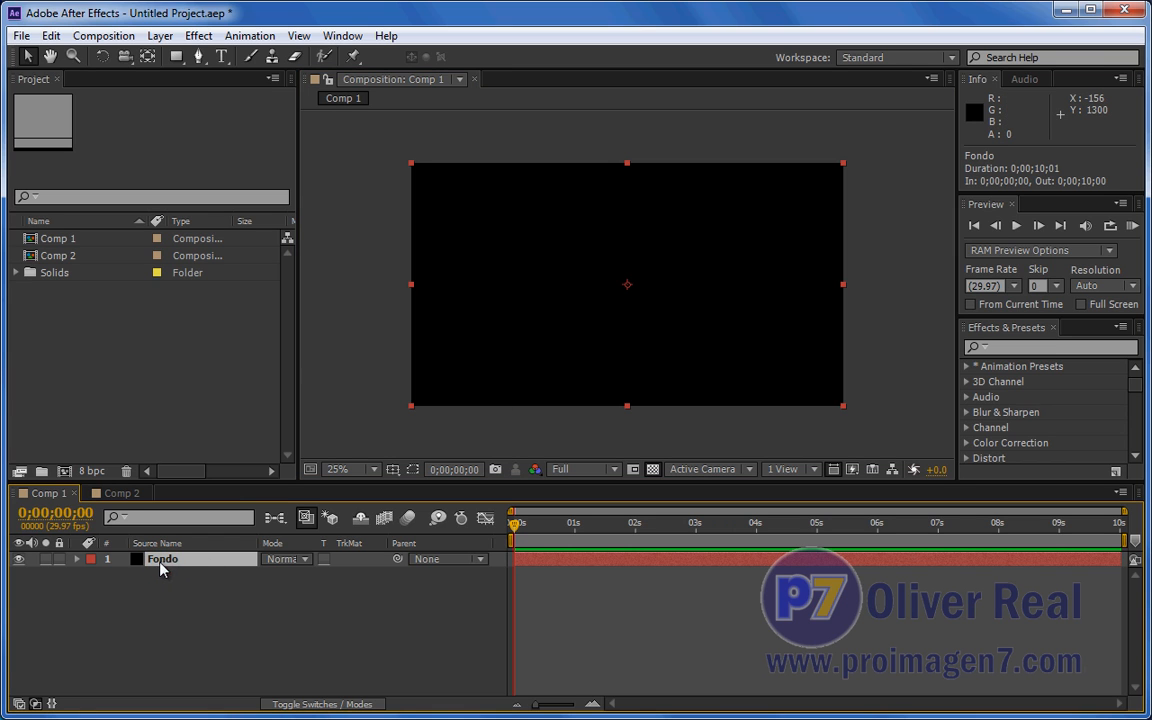
key("alt+Tab")
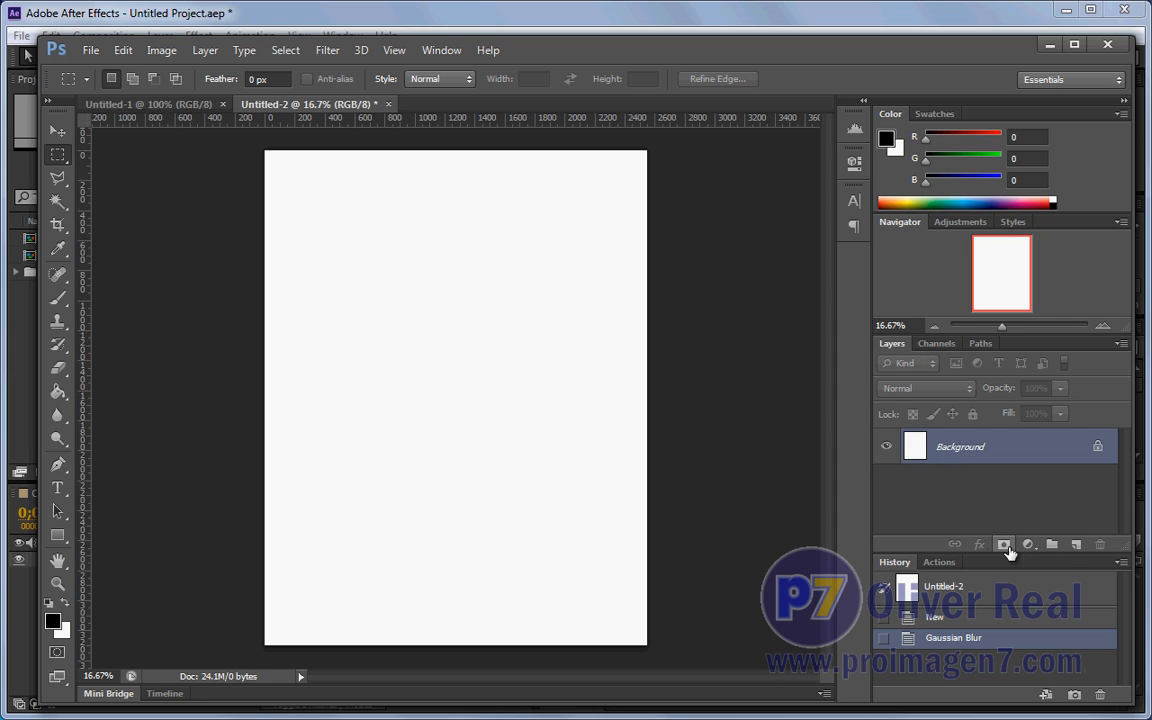
left_click(1076, 545)
left_click(938, 447)
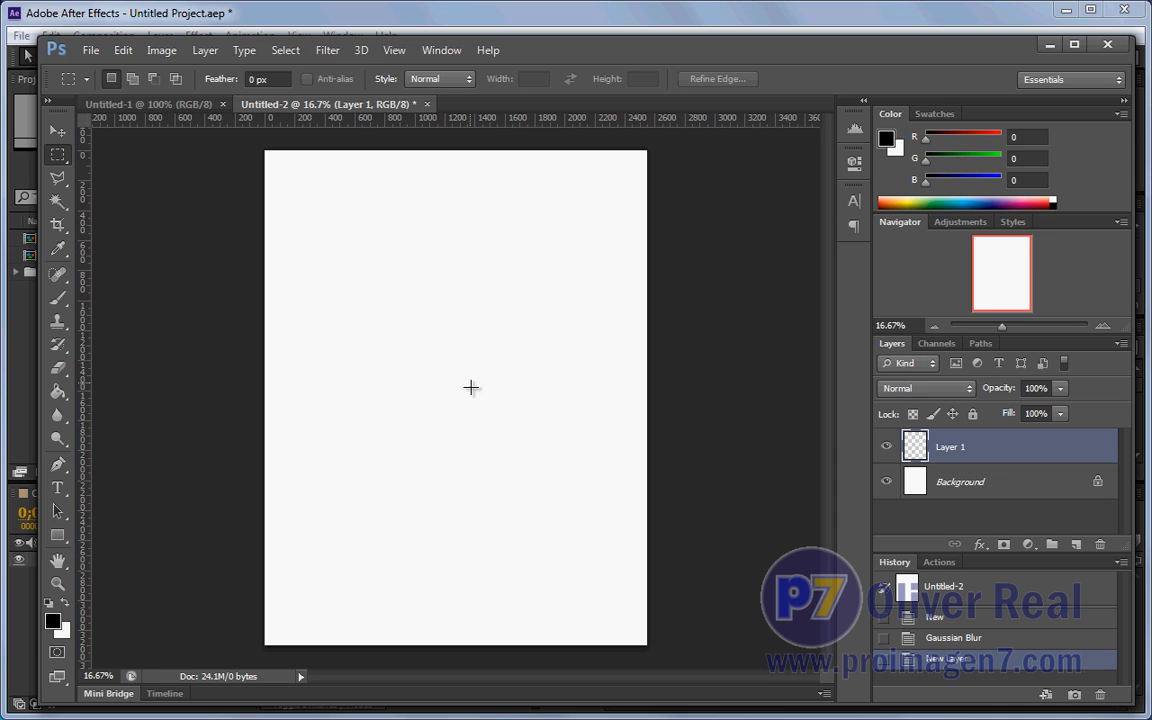
Return to After Effects and apply the Ramp effect to the Fondo layer.
left_click(272, 21)
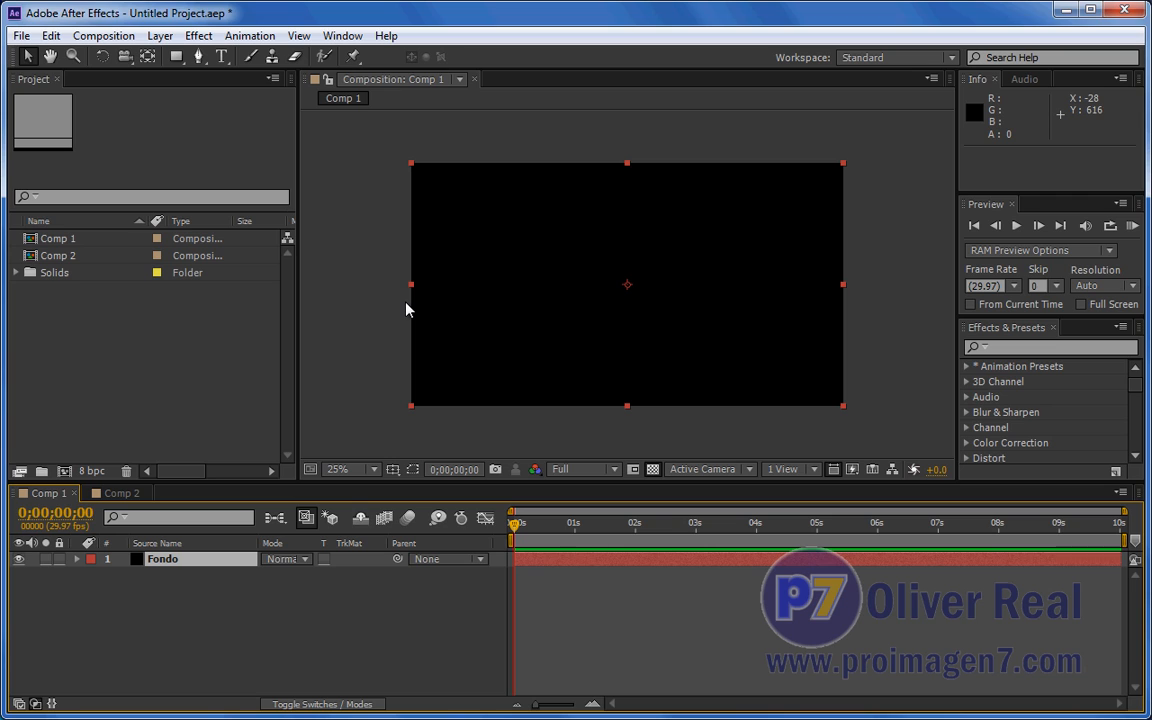
left_click(178, 561)
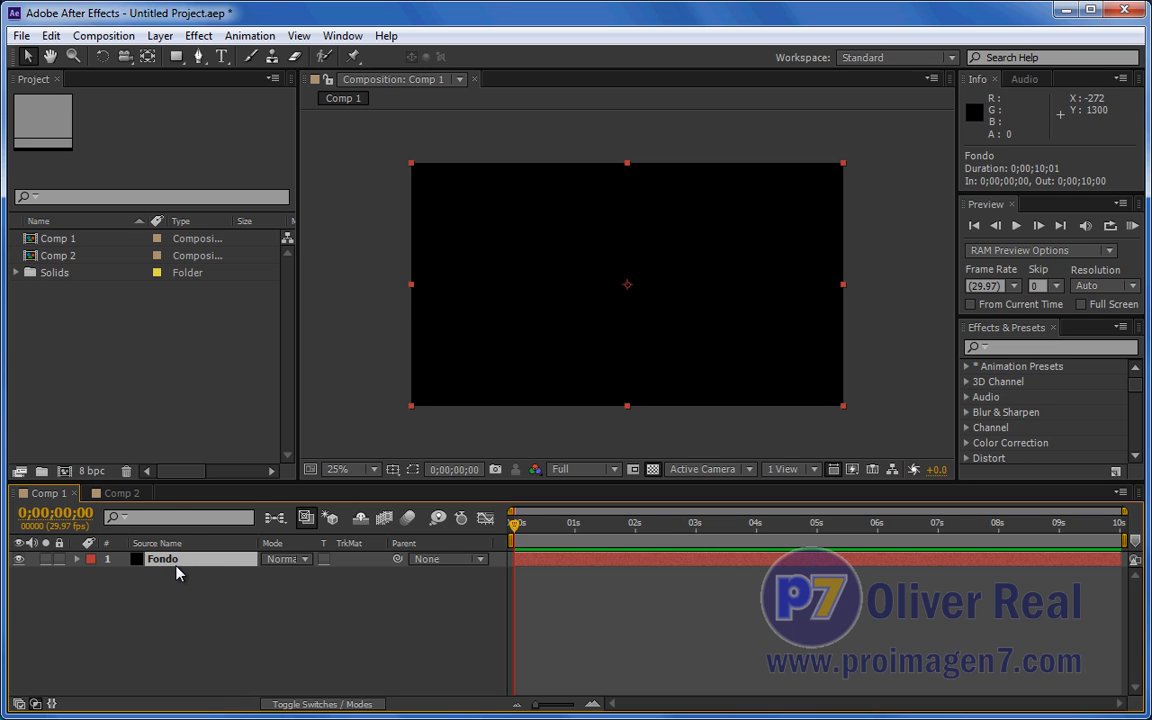
left_click(198, 36)
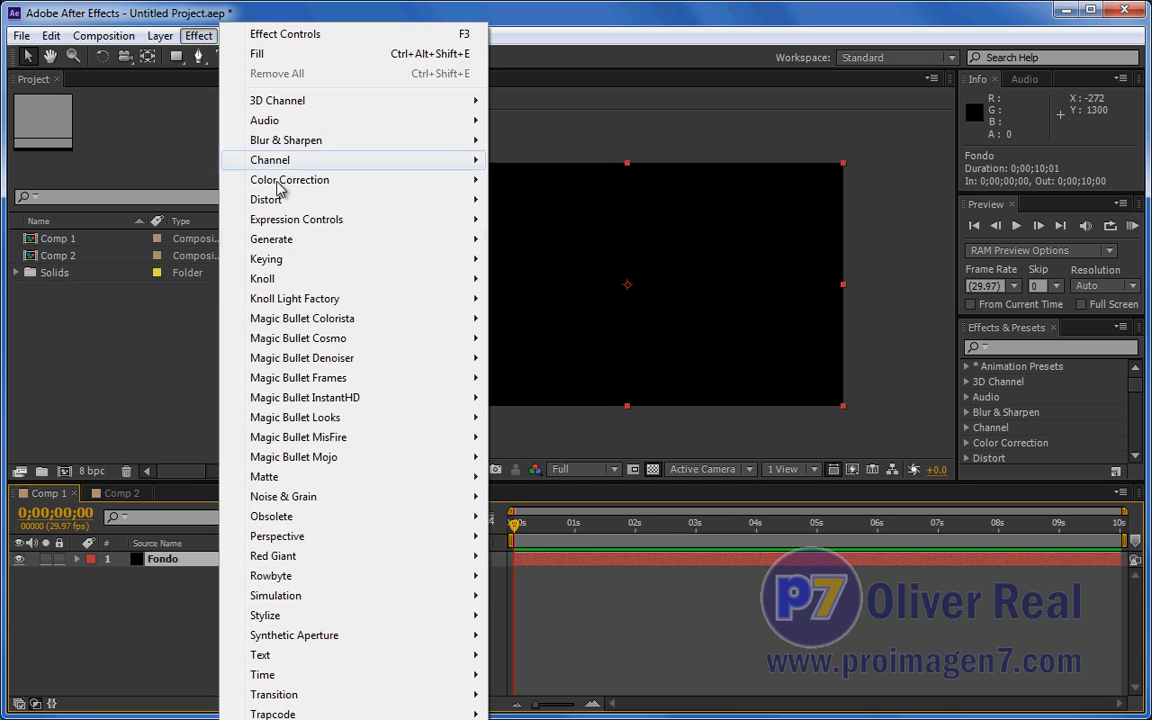
left_click(165, 410)
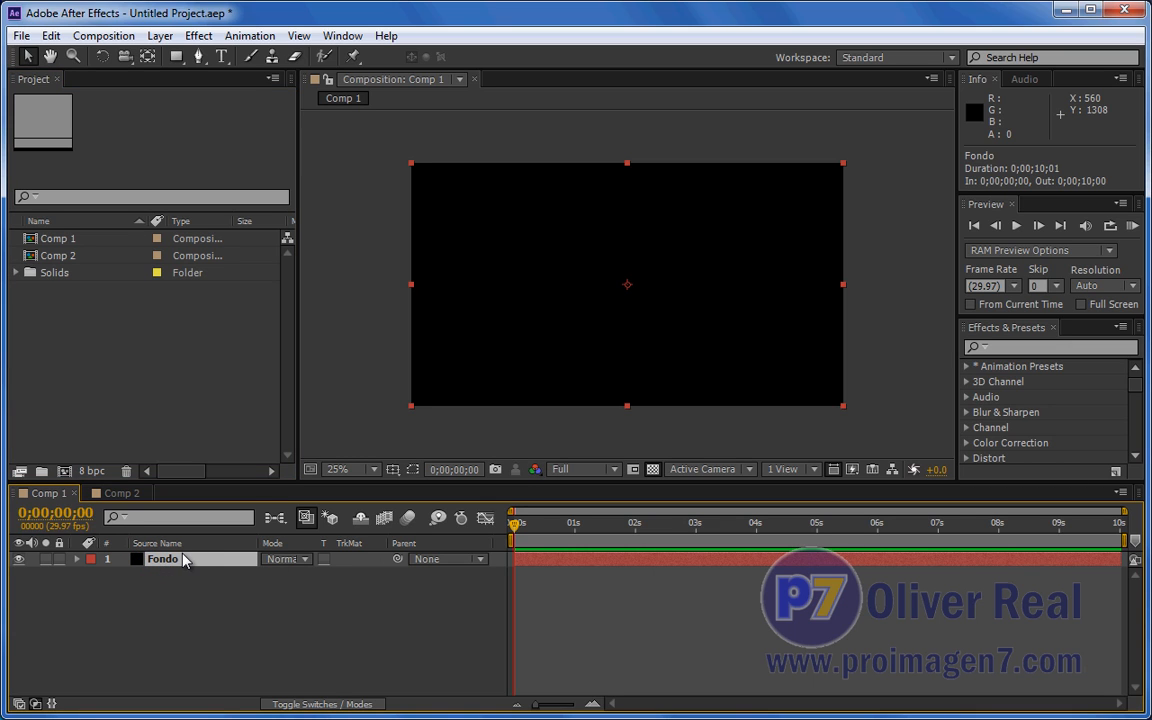
left_click(199, 36)
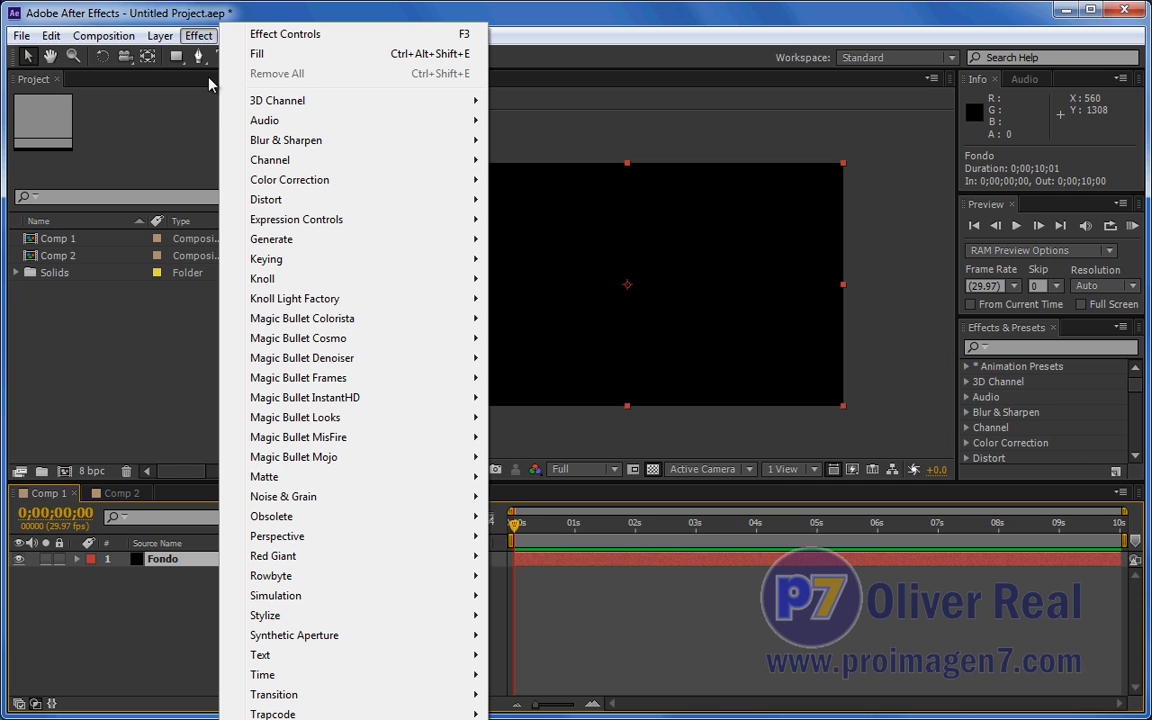
mouse_move(277, 247)
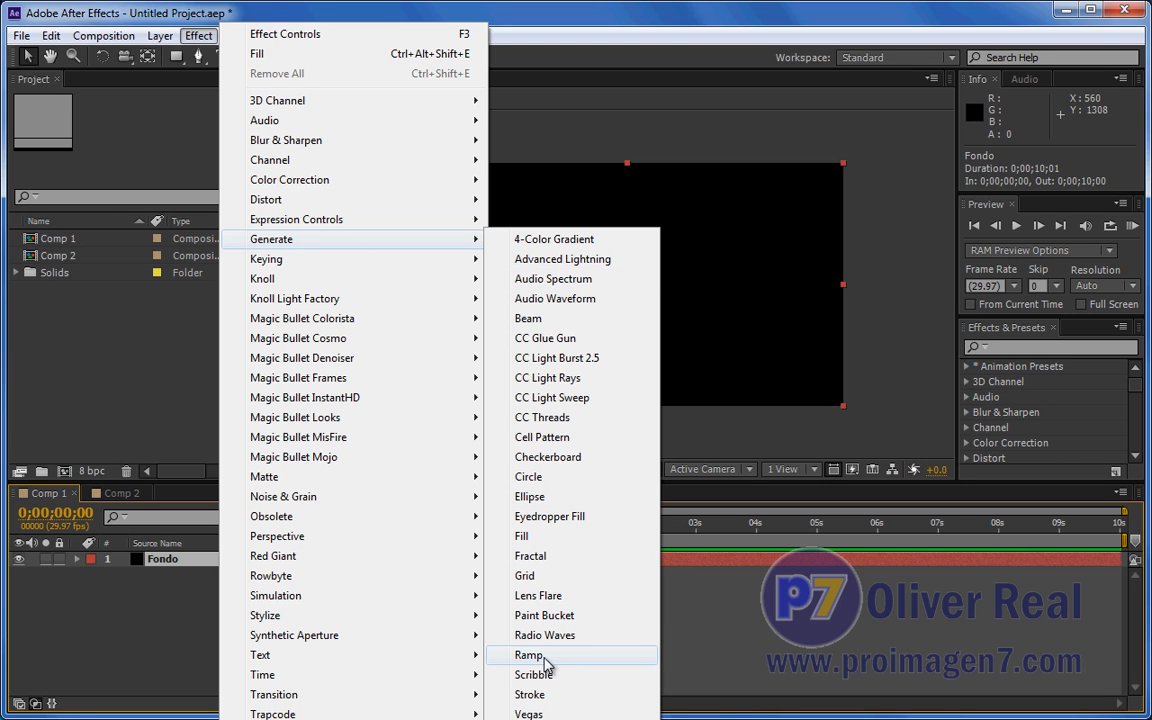
left_click(530, 655)
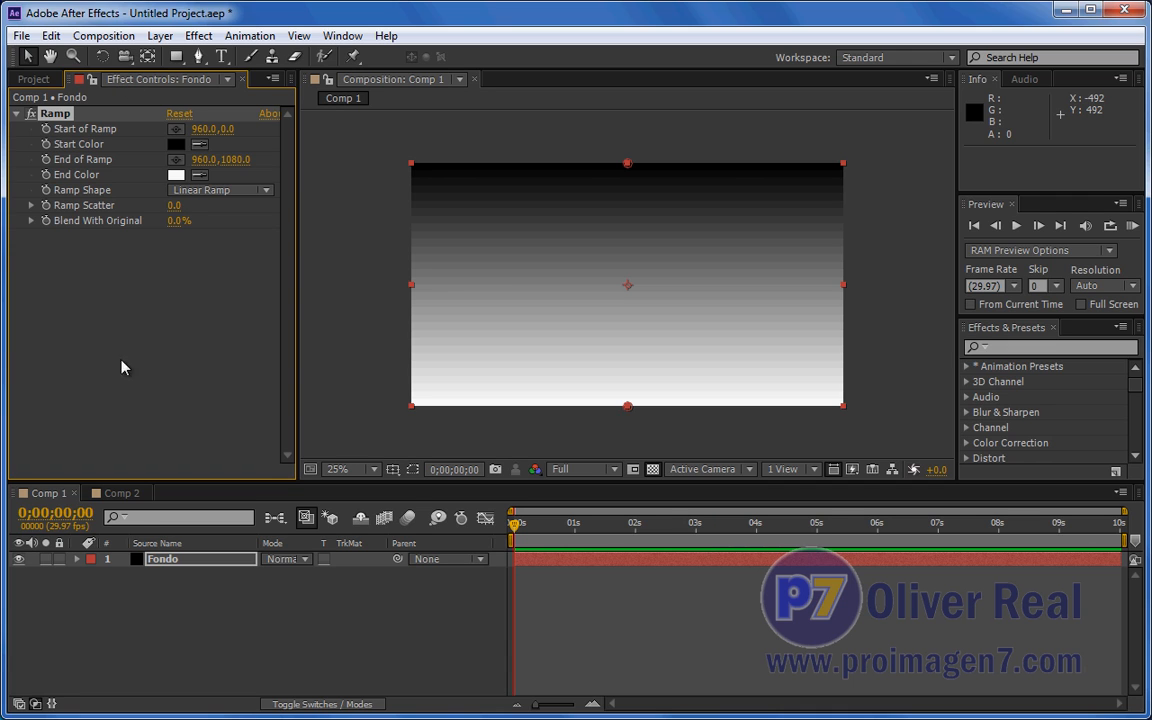
Set the Start Color of Fondo's Ramp effect to a dark navy blue.
left_click(158, 558)
left_click(54, 114)
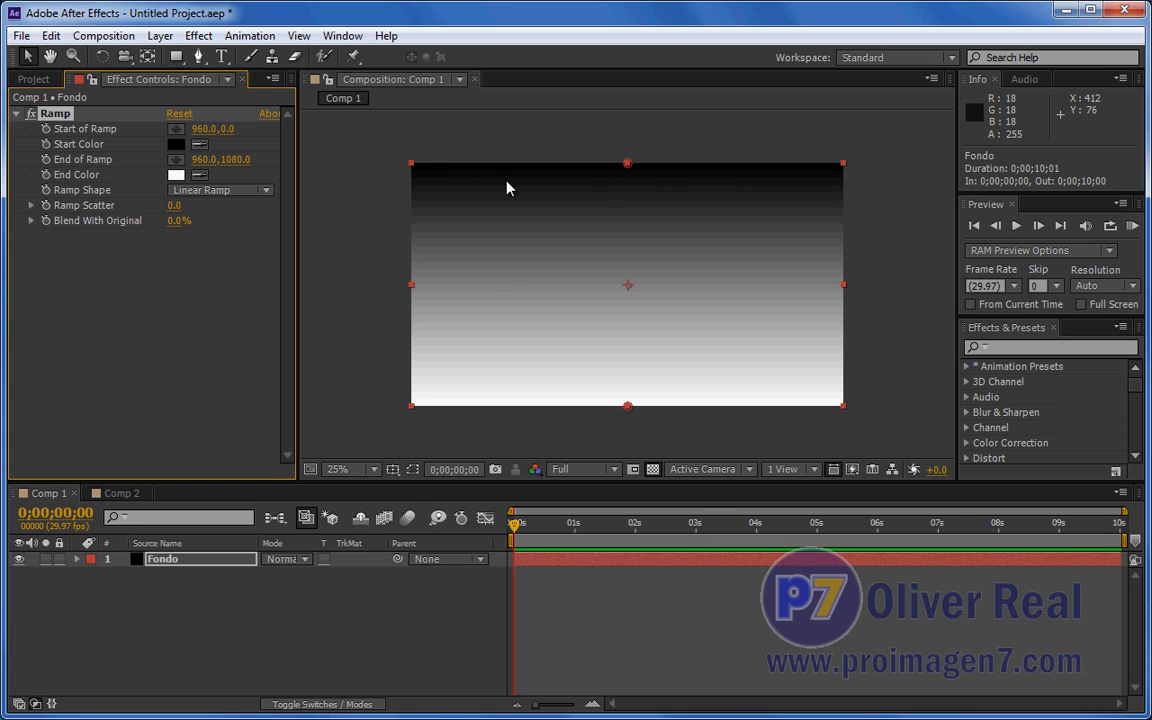
left_click(176, 144)
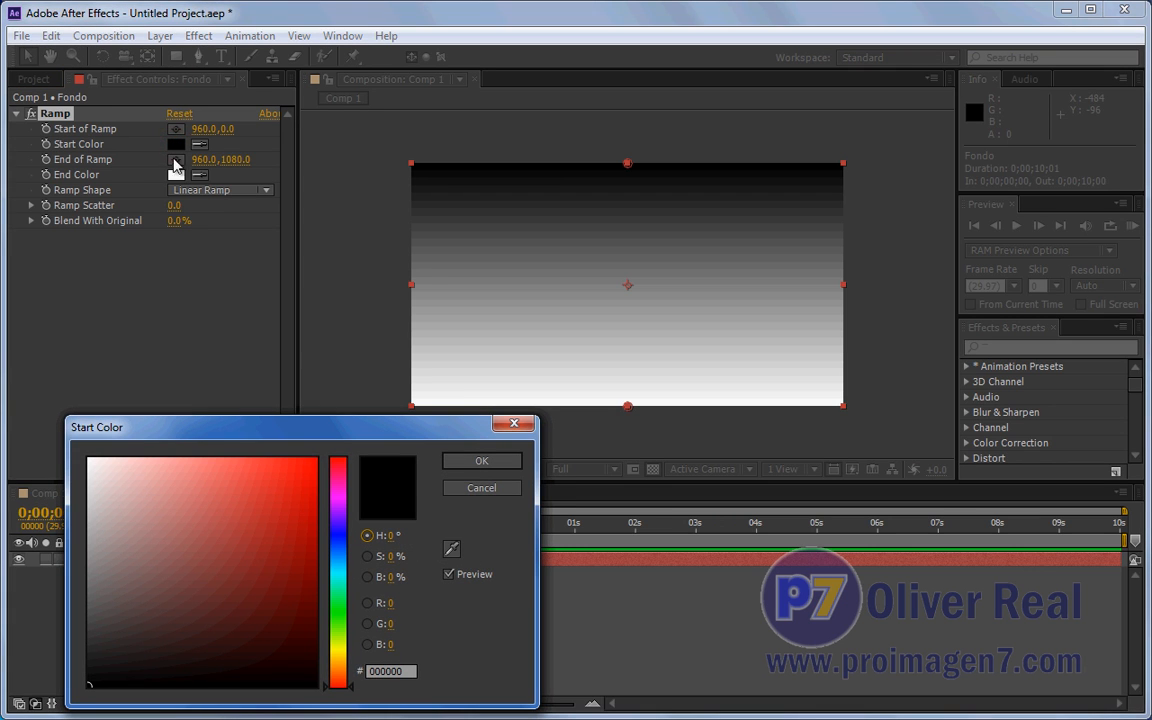
left_click(339, 537)
left_click(257, 532)
left_click(300, 602)
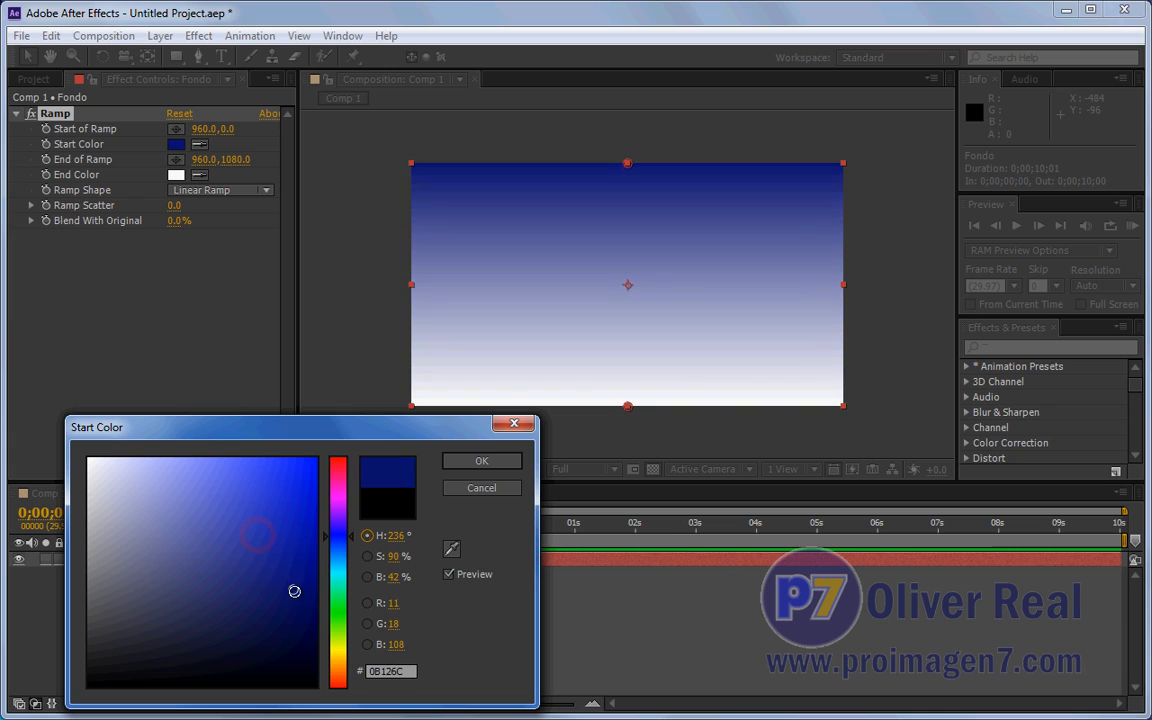
left_click_drag(301, 602, 305, 604)
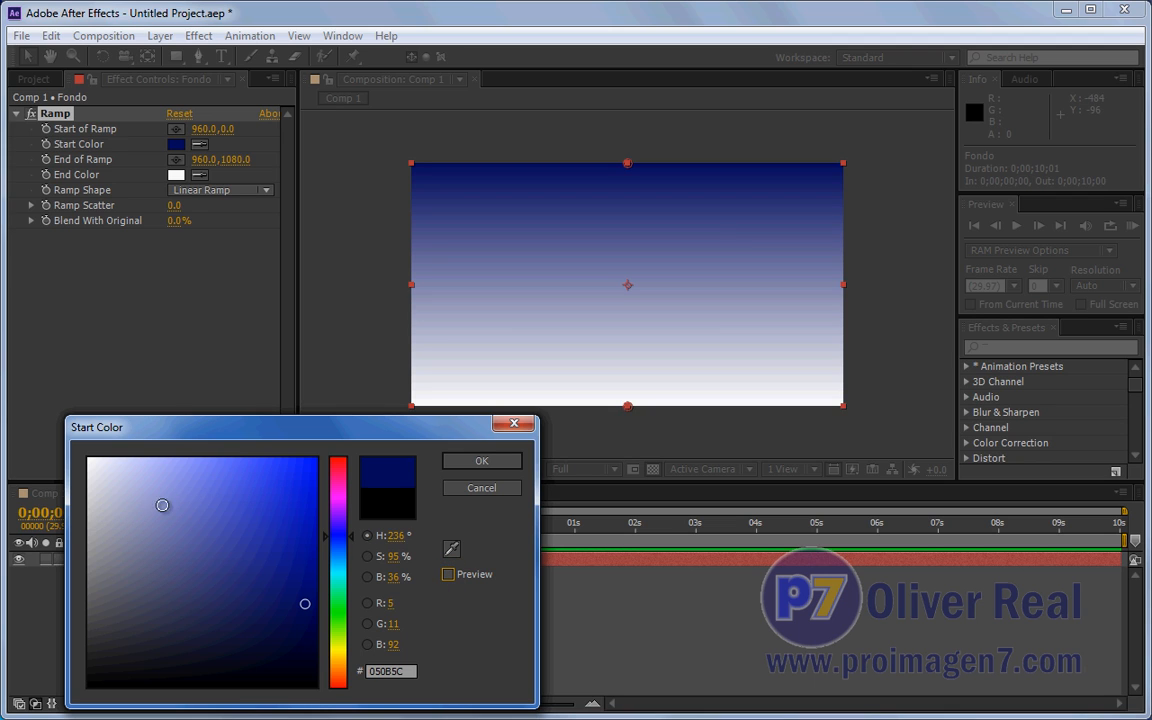
left_click(447, 574)
left_click_drag(304, 603, 303, 615)
left_click(479, 462)
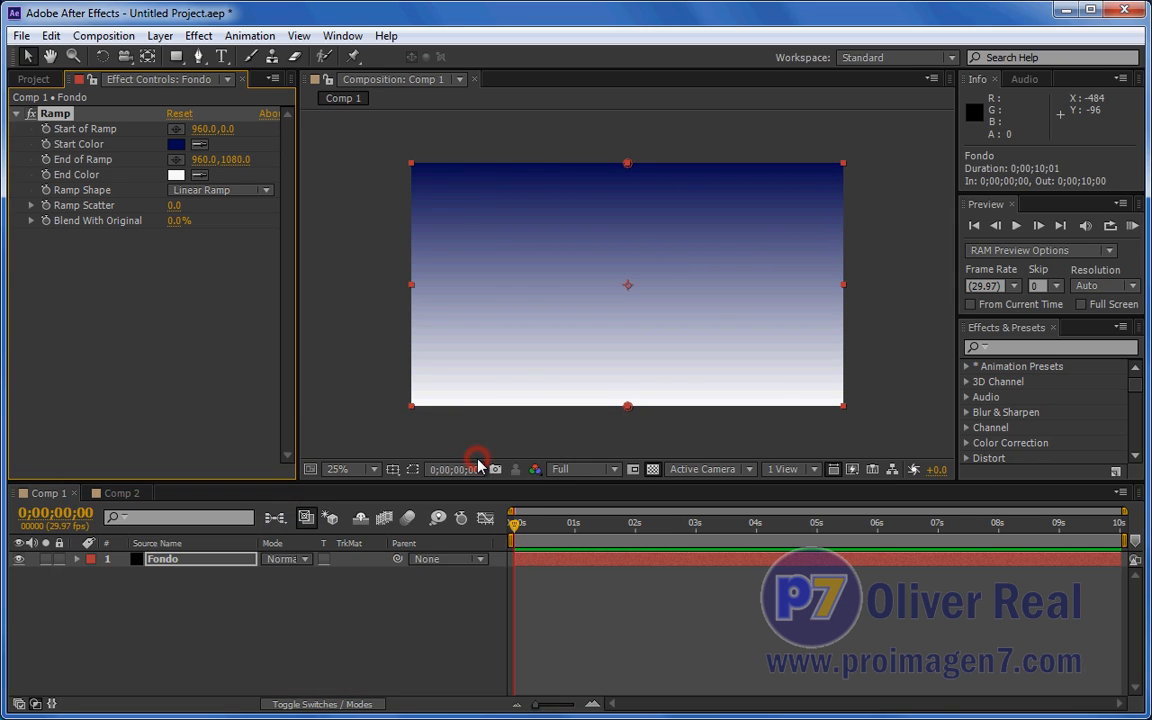
Set the Ramp's End Color to the muted light blue 4E849B and deselect the Fondo layer.
left_click(176, 175)
left_click_drag(200, 411, 181, 407)
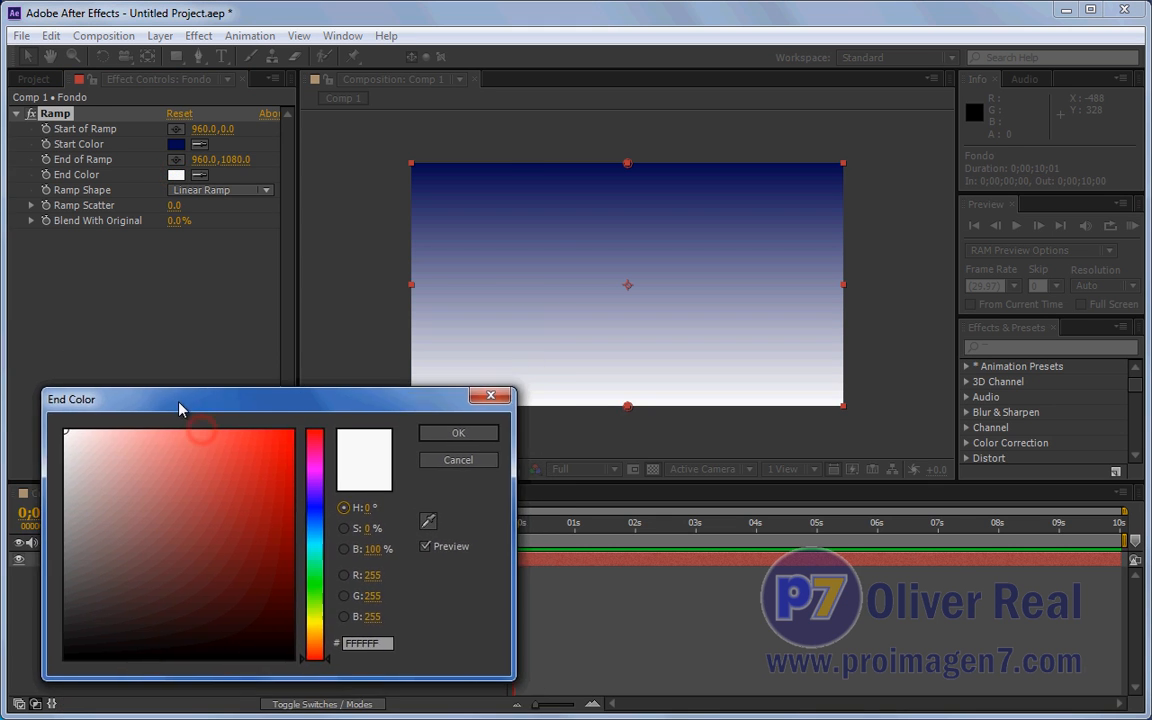
left_click(314, 534)
left_click_drag(143, 547, 177, 519)
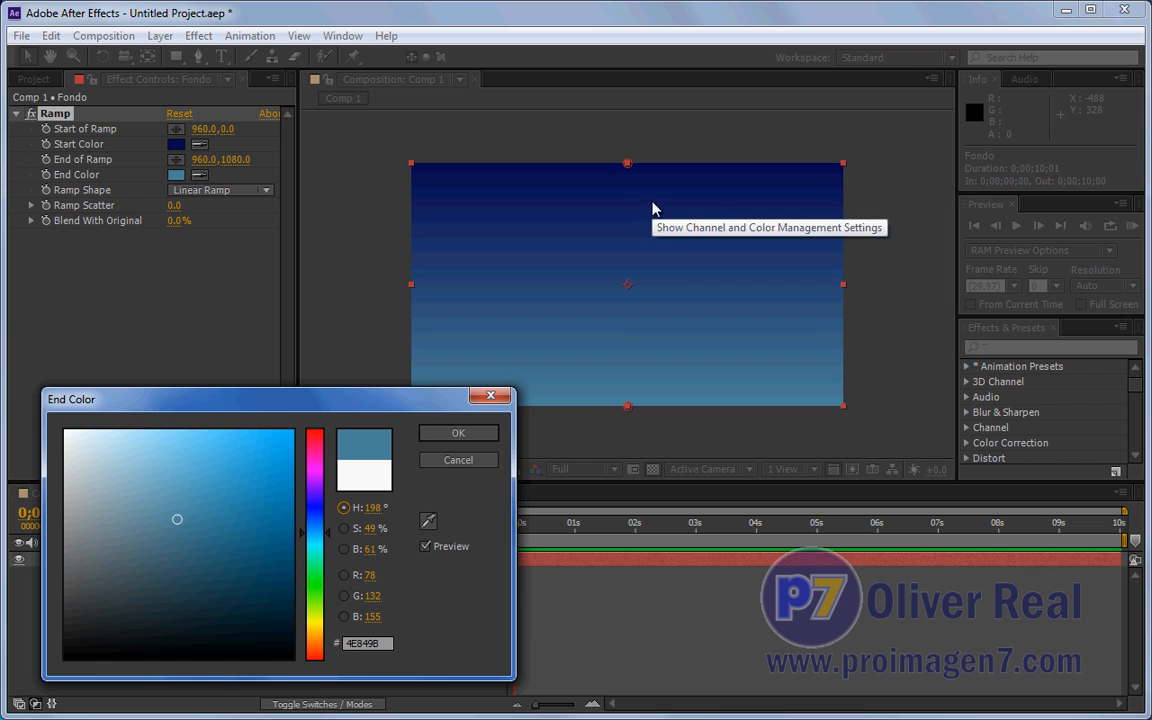
left_click(453, 432)
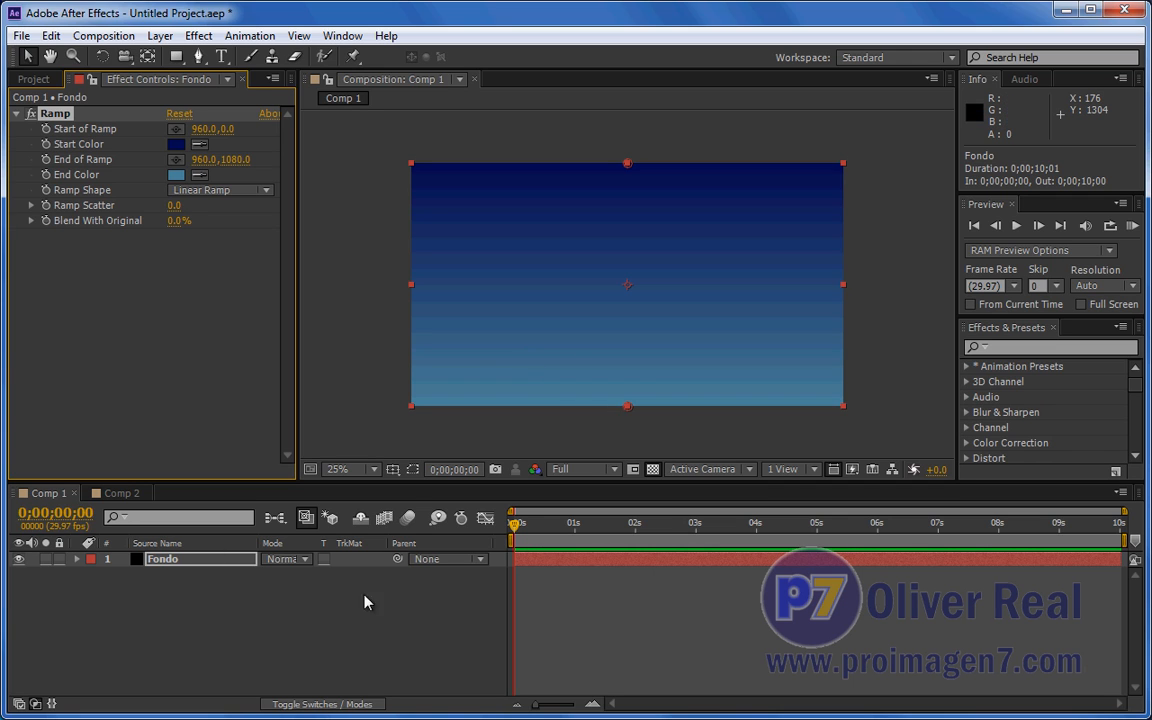
left_click(341, 638)
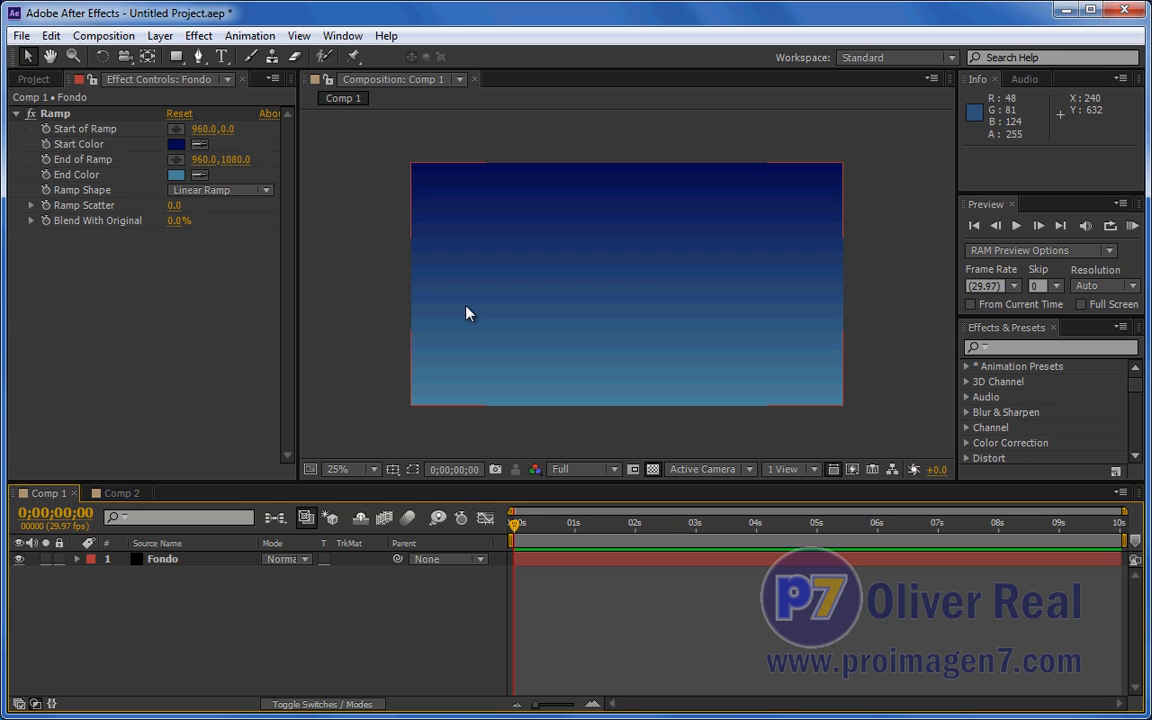
Add the Fondo solid from the project's Solids folder to Comp 2 as a layer.
left_click(31, 80)
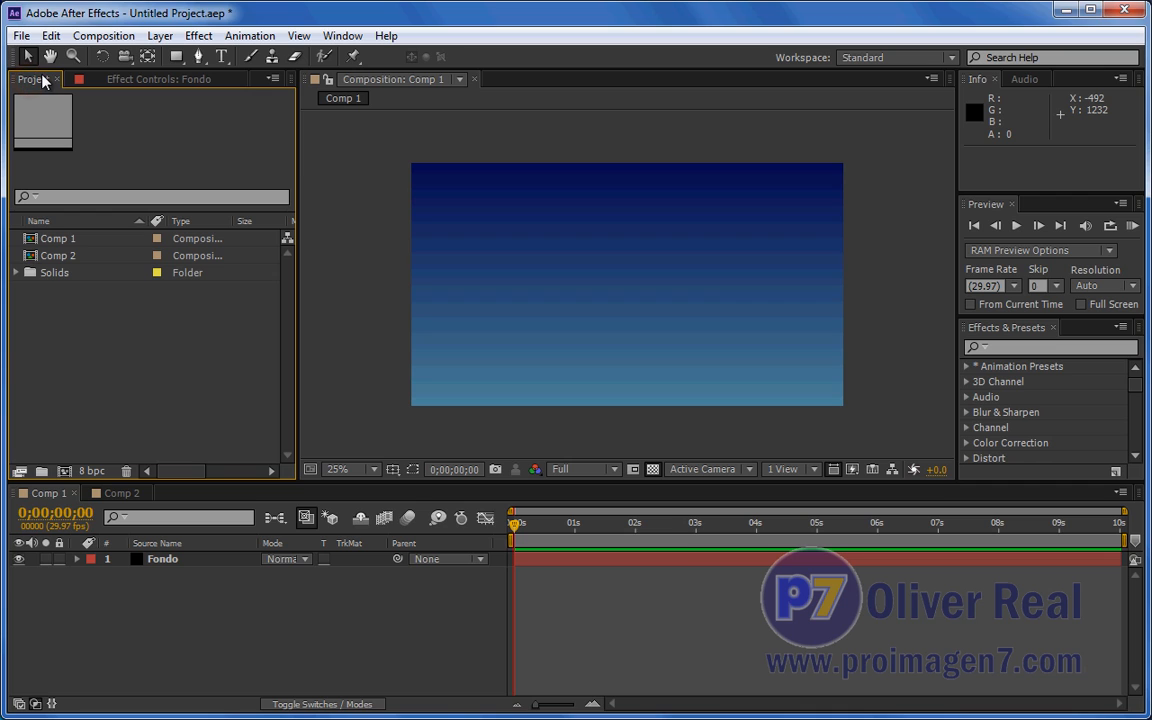
left_click(16, 273)
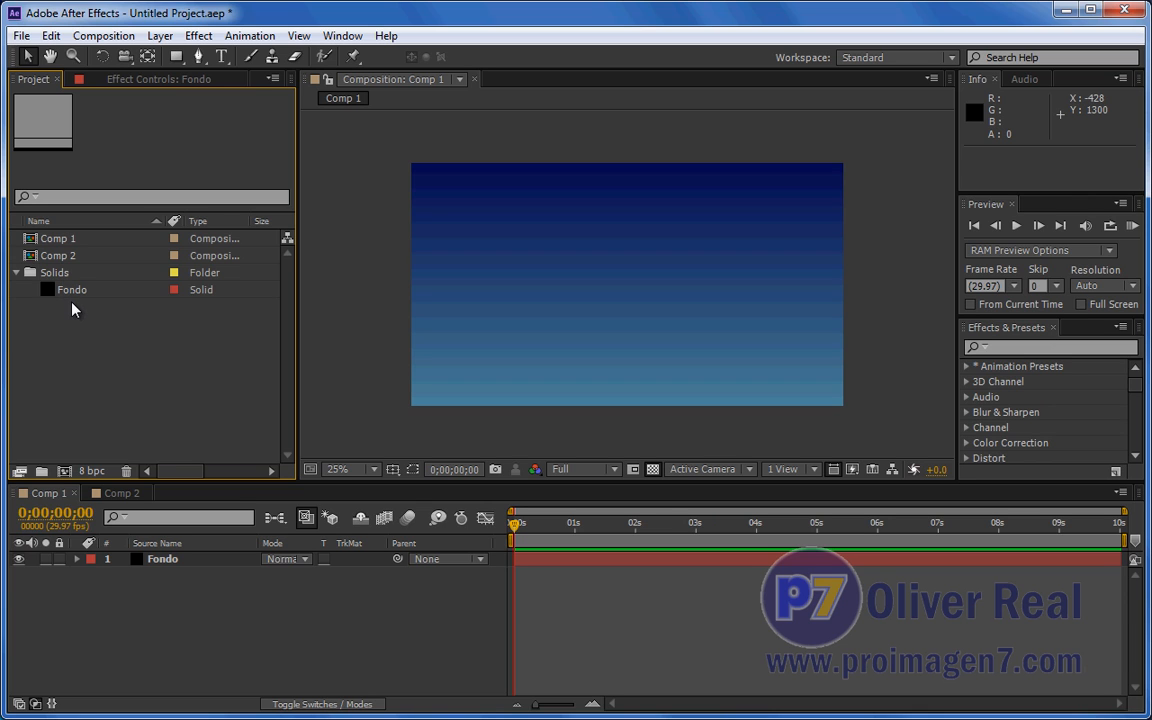
left_click(121, 494)
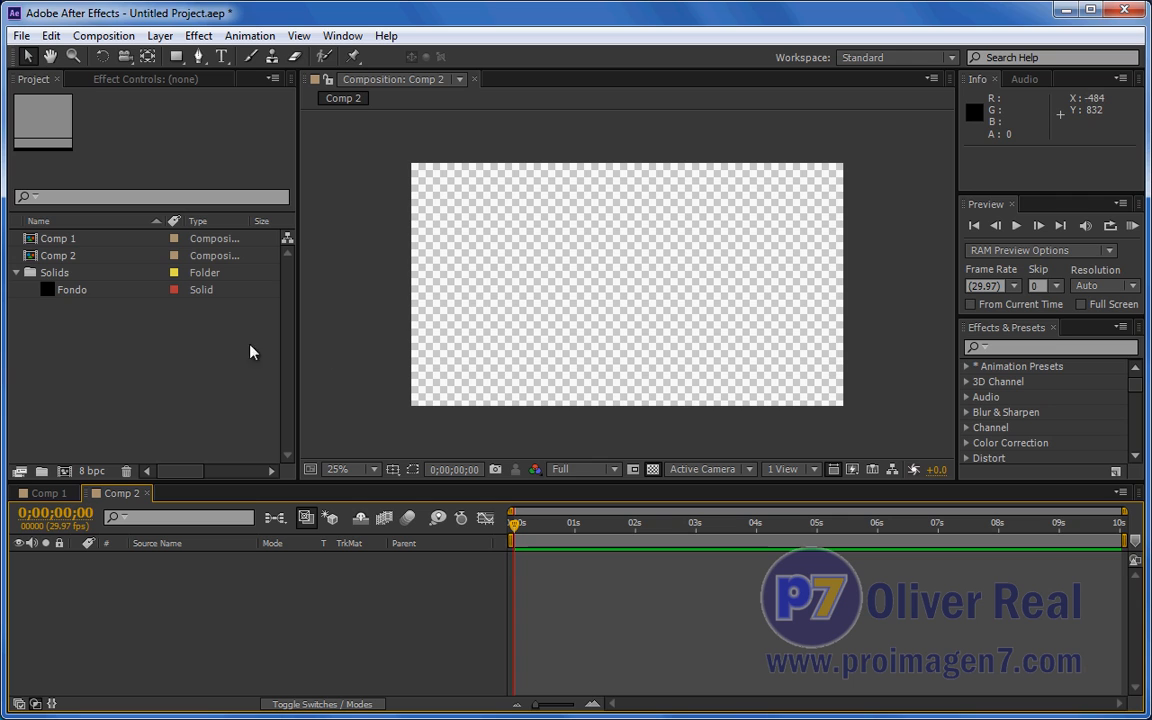
left_click_drag(60, 292, 215, 612)
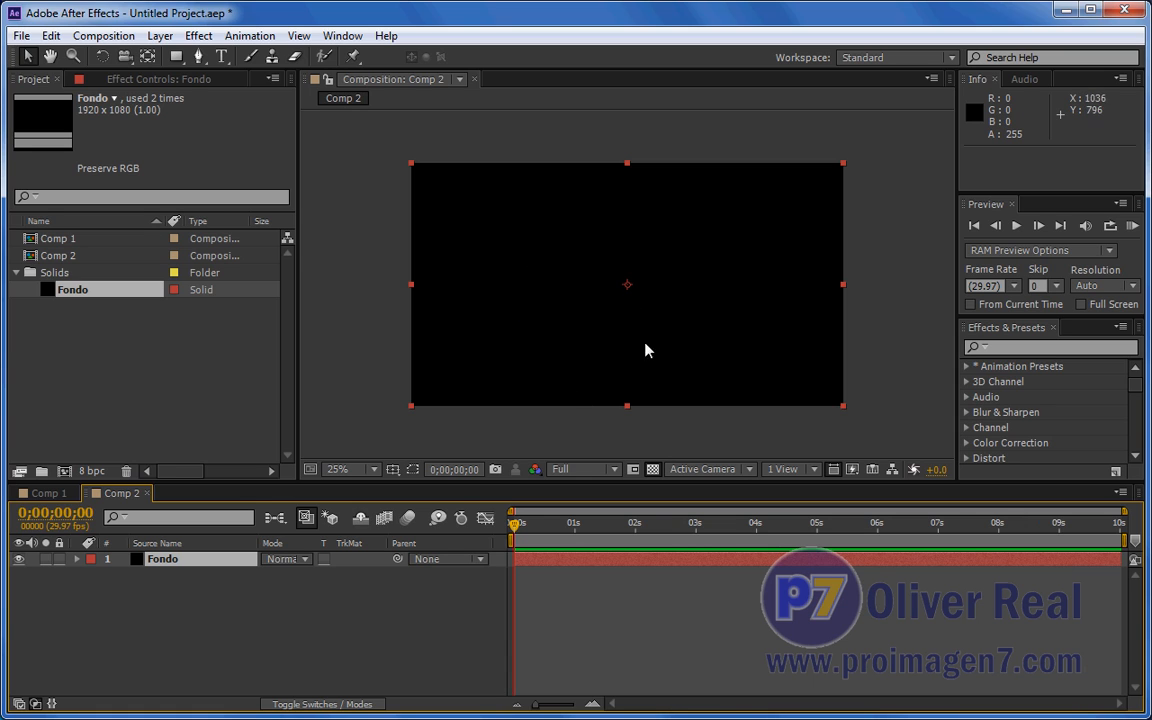
Delete the Fondo layer from Comp 2 and return to Comp 1 with no layer selected.
left_click(160, 567)
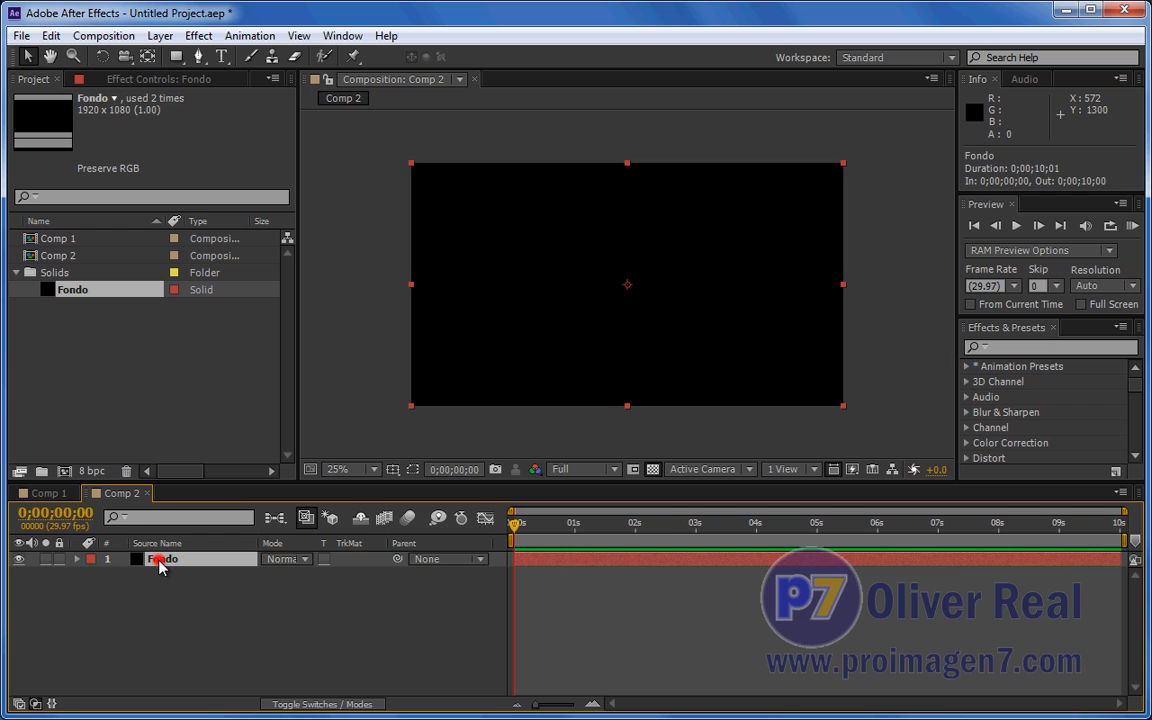
key("Delete")
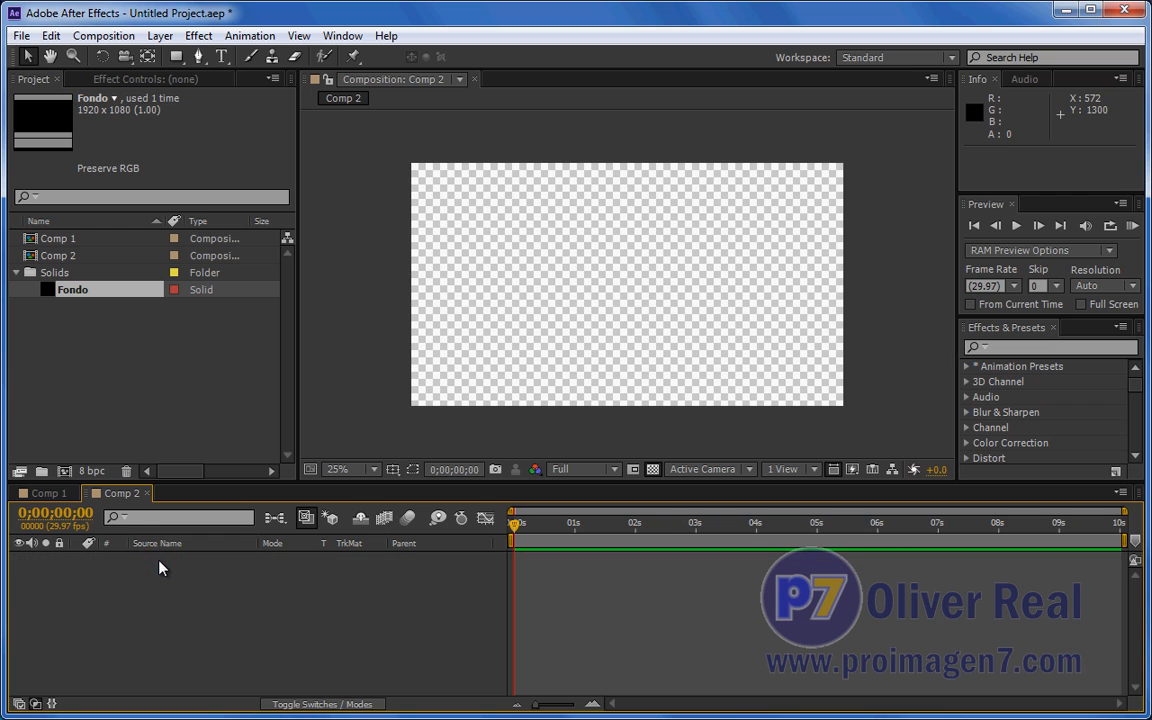
left_click(45, 495)
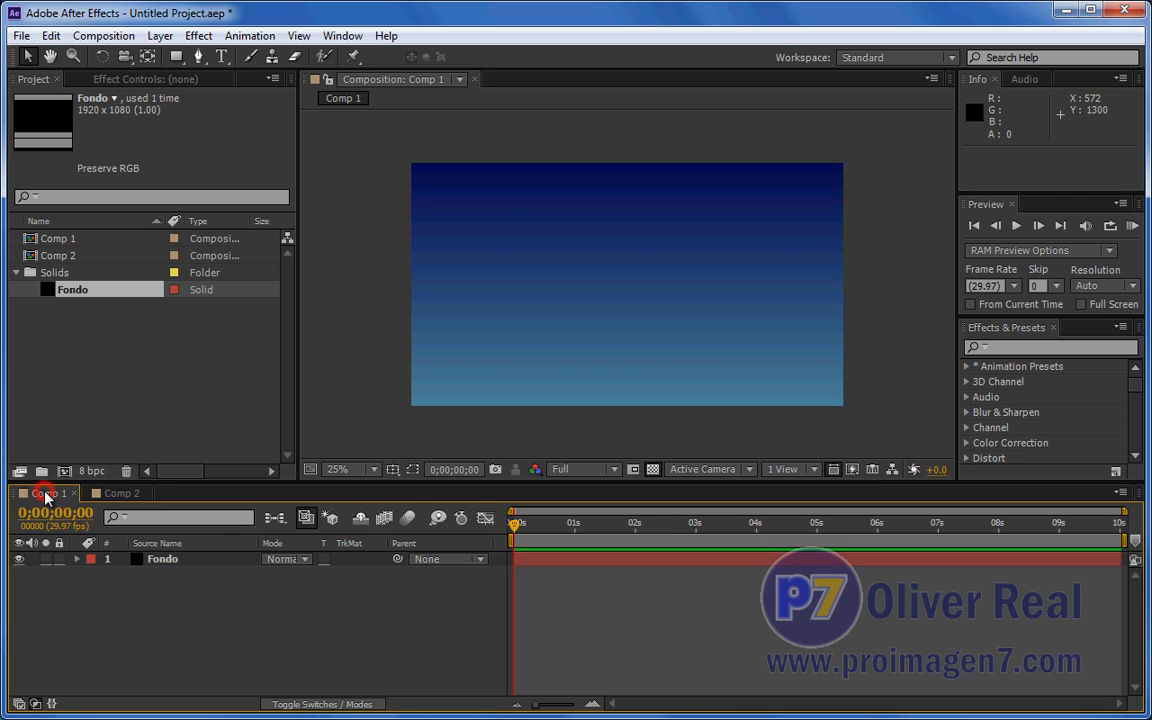
left_click(160, 559)
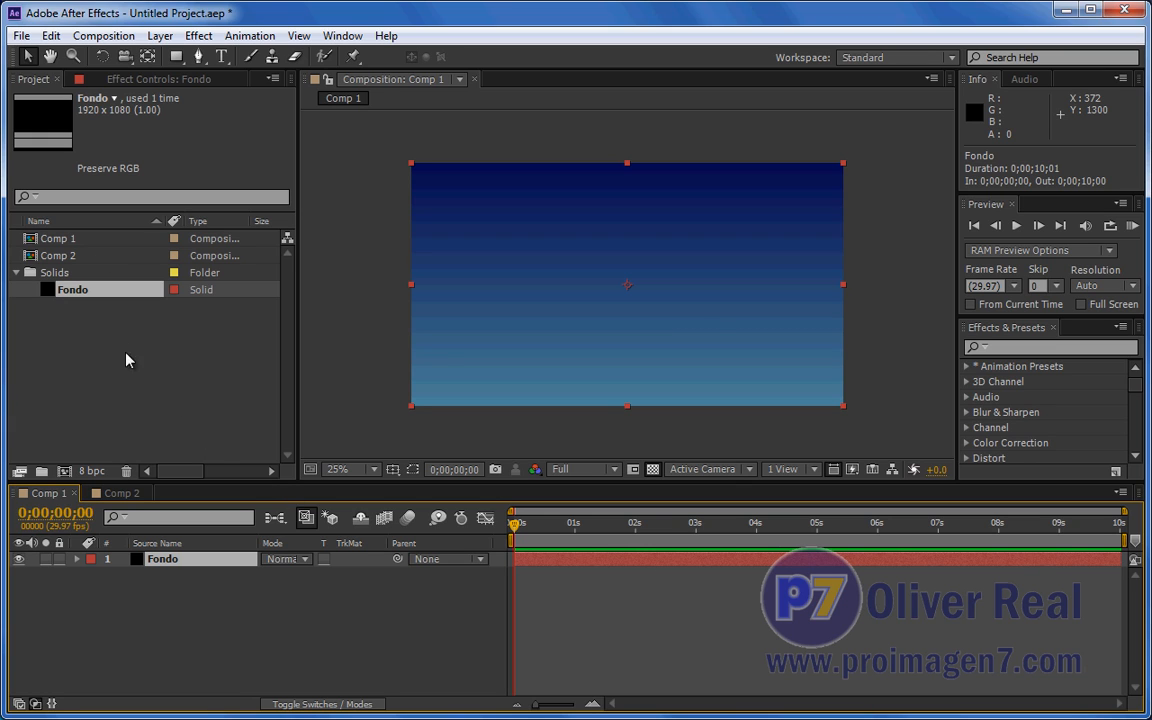
left_click(345, 630)
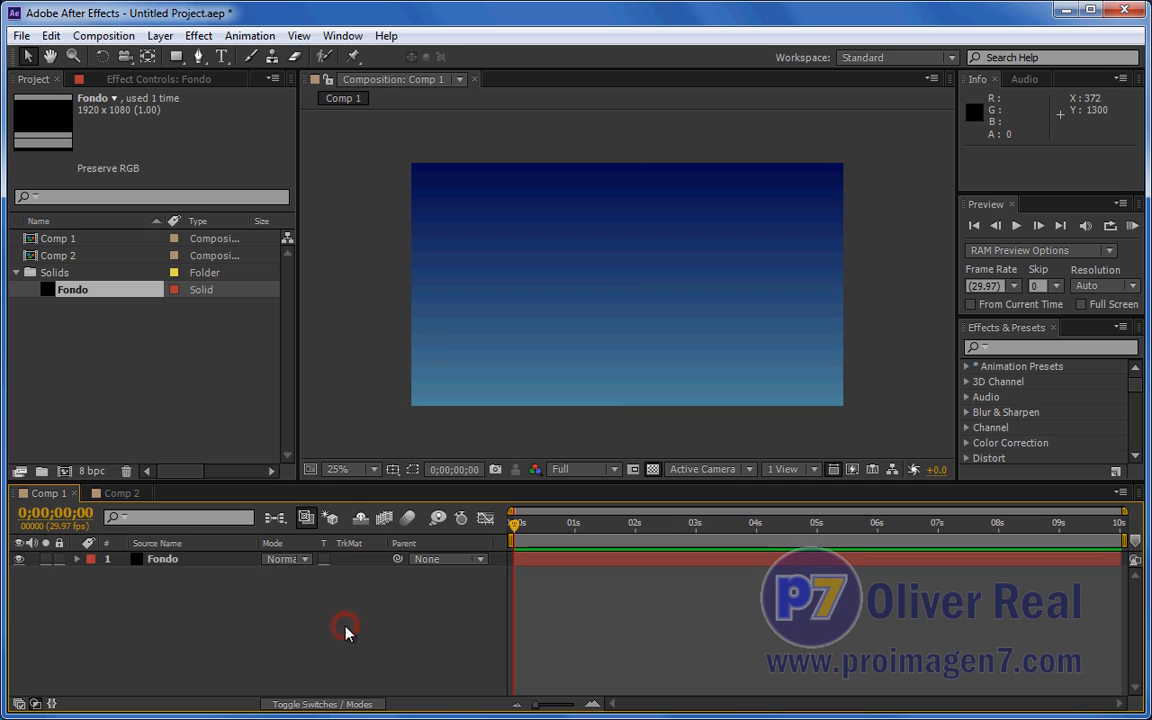
Add the text Noche over the gradient in Comp 1 and move it to about position 564, 616.
left_click(221, 57)
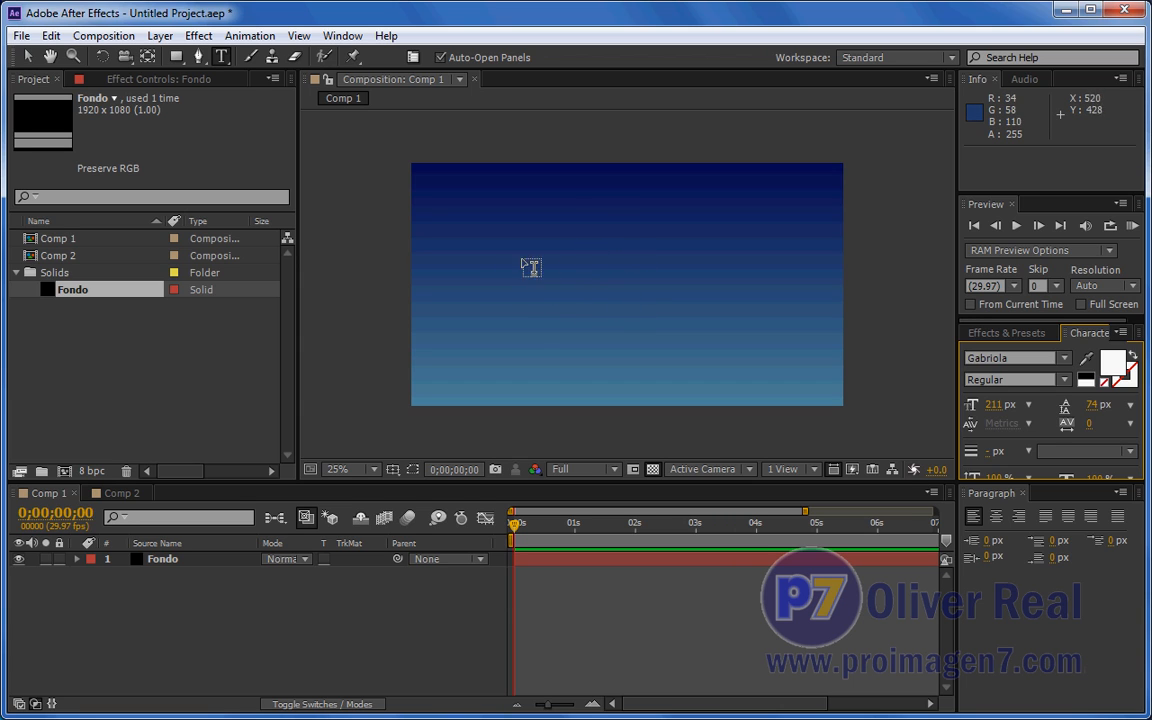
left_click(462, 285)
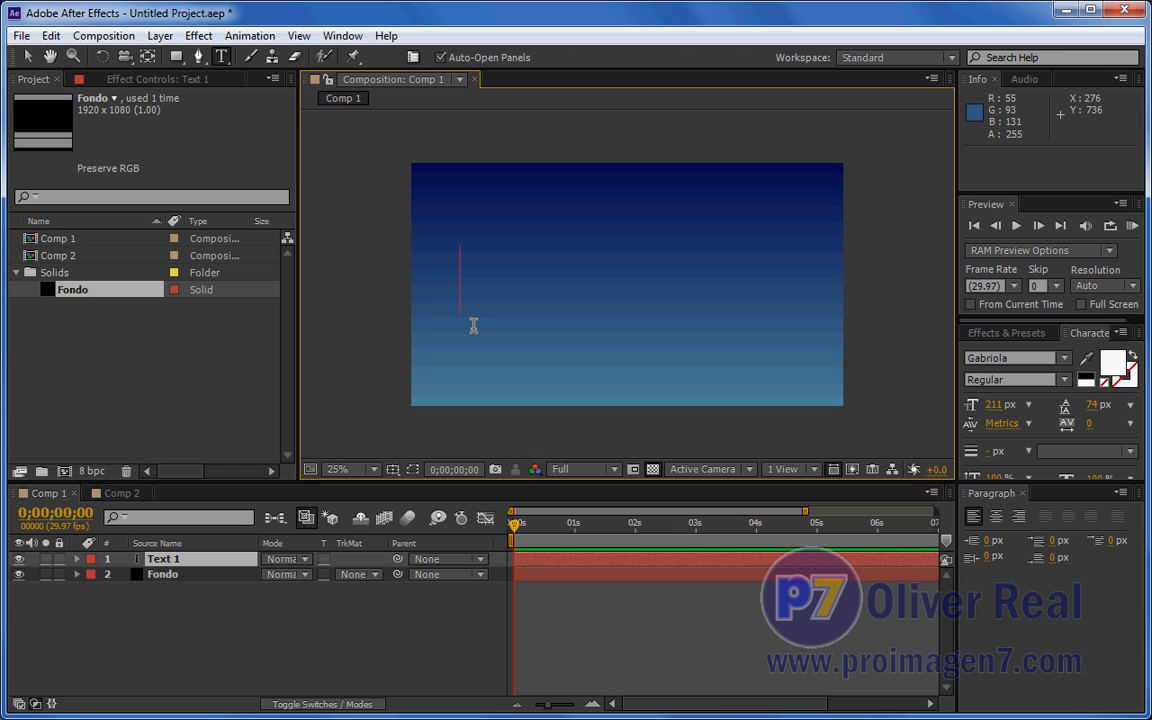
type("Noche")
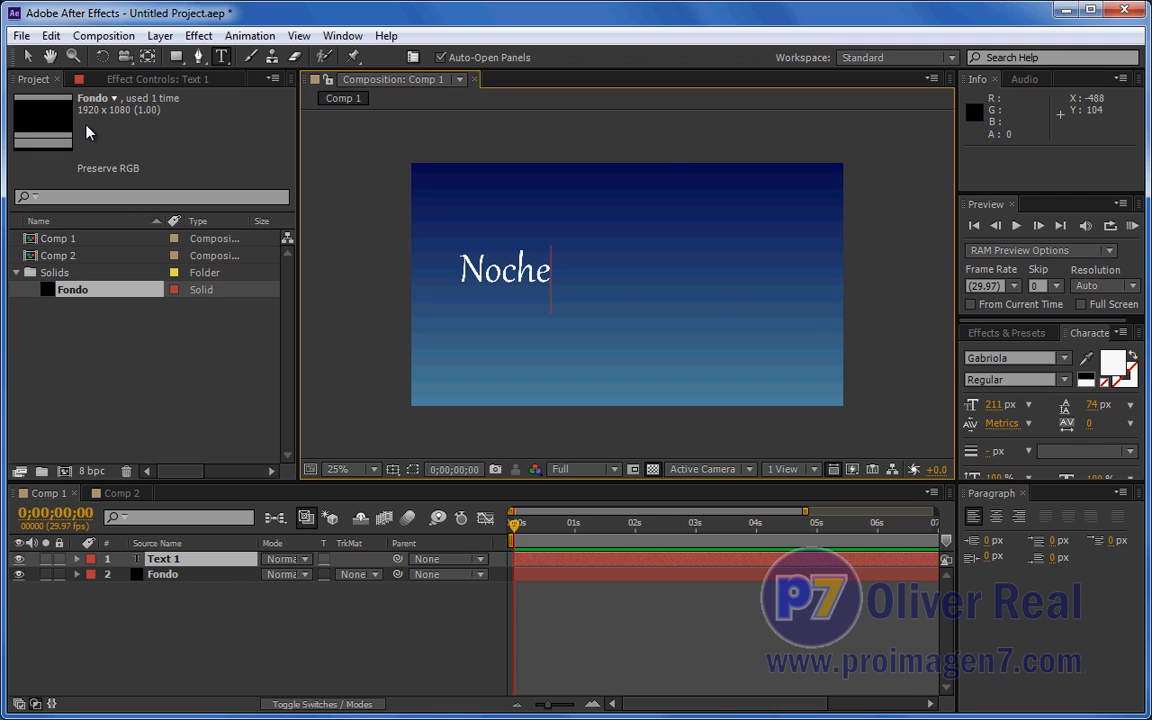
left_click(27, 57)
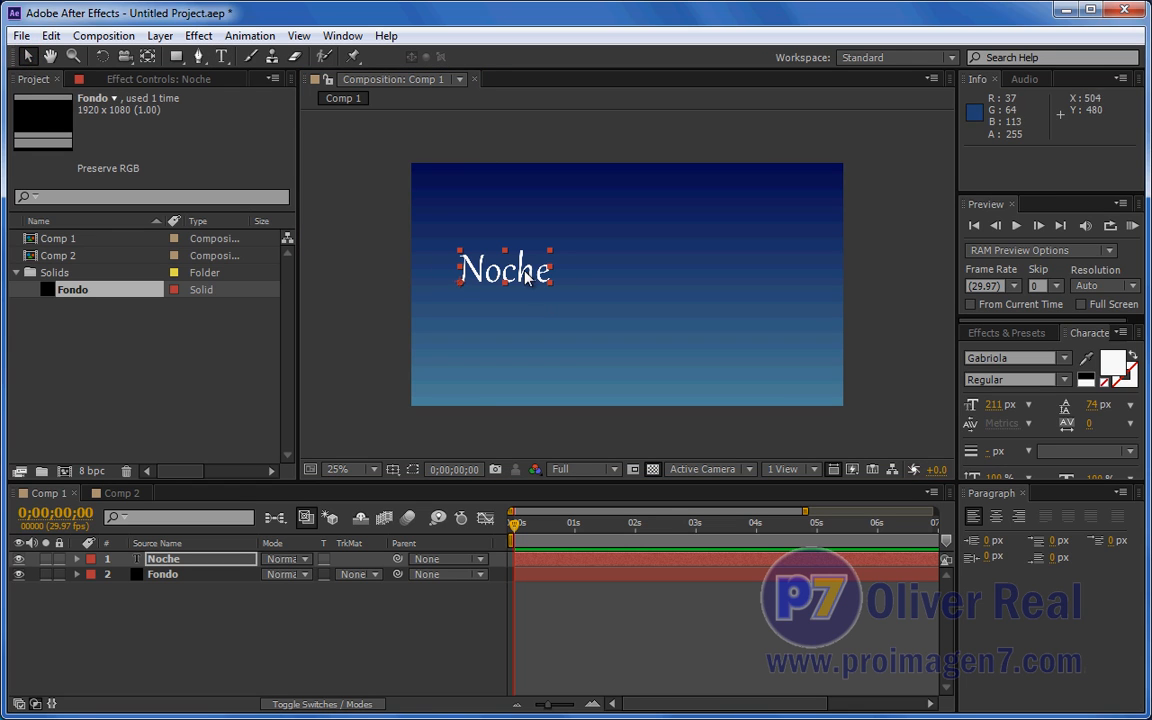
left_click_drag(524, 271, 624, 296)
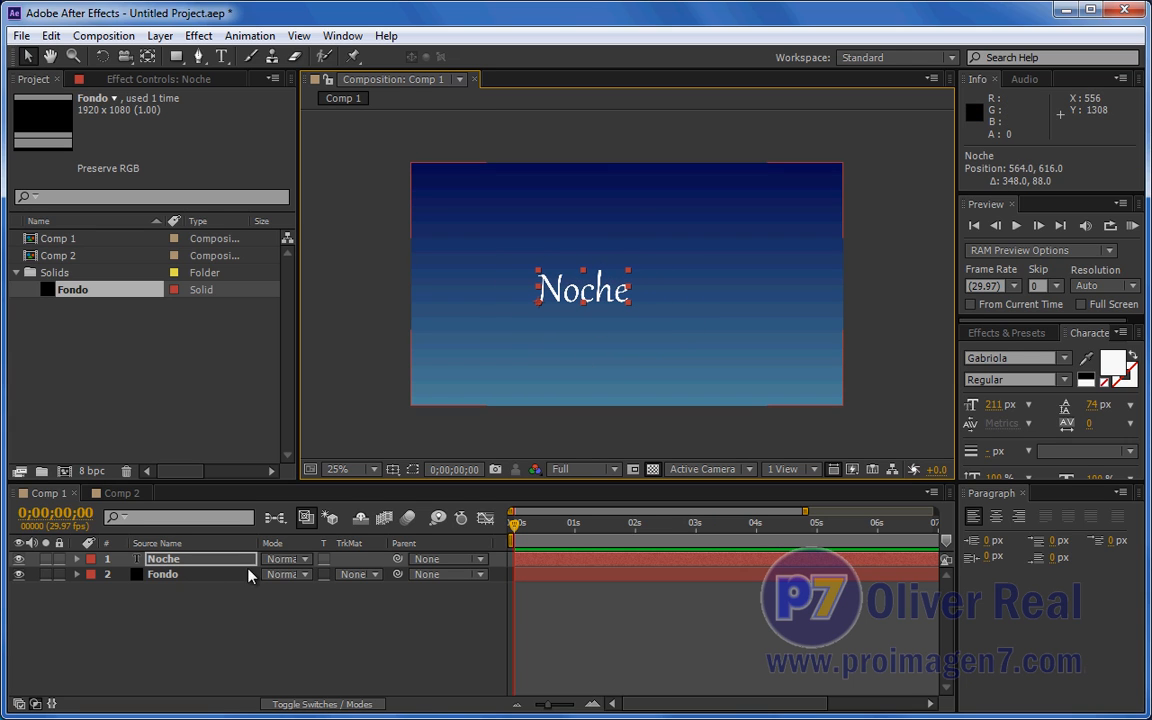
Compare the Noche and Fondo layers of Comp 1 with the project's items and the contents of Comp 2.
left_click(168, 580)
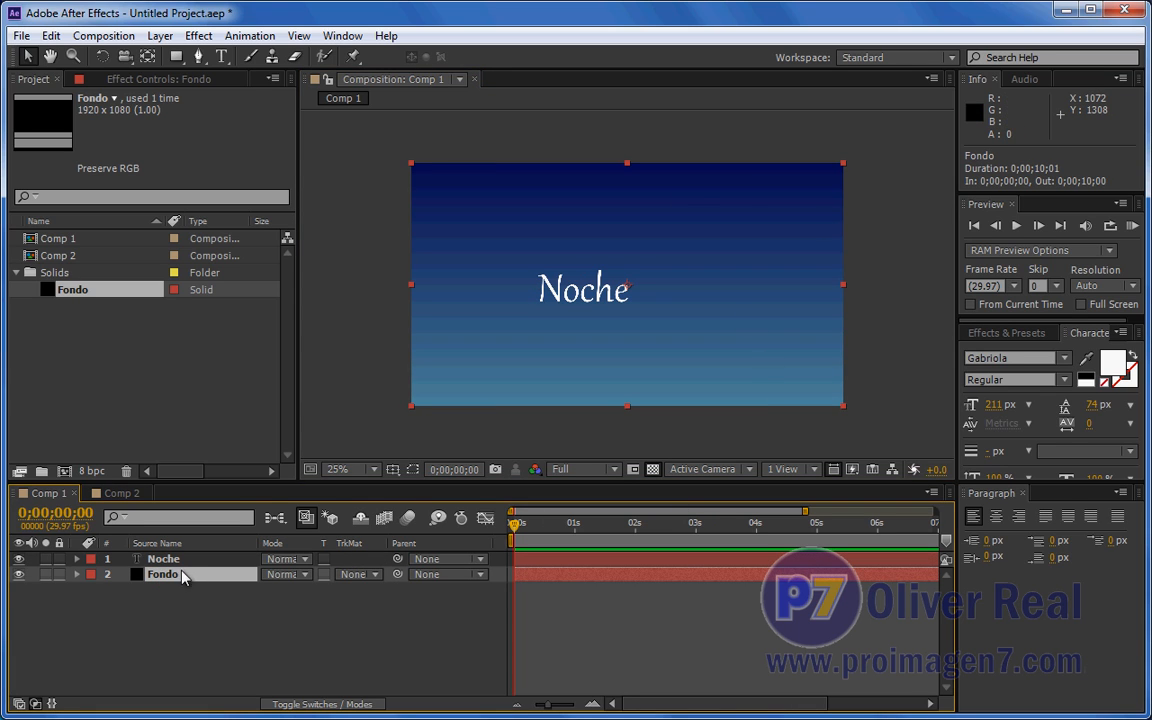
left_click(180, 561)
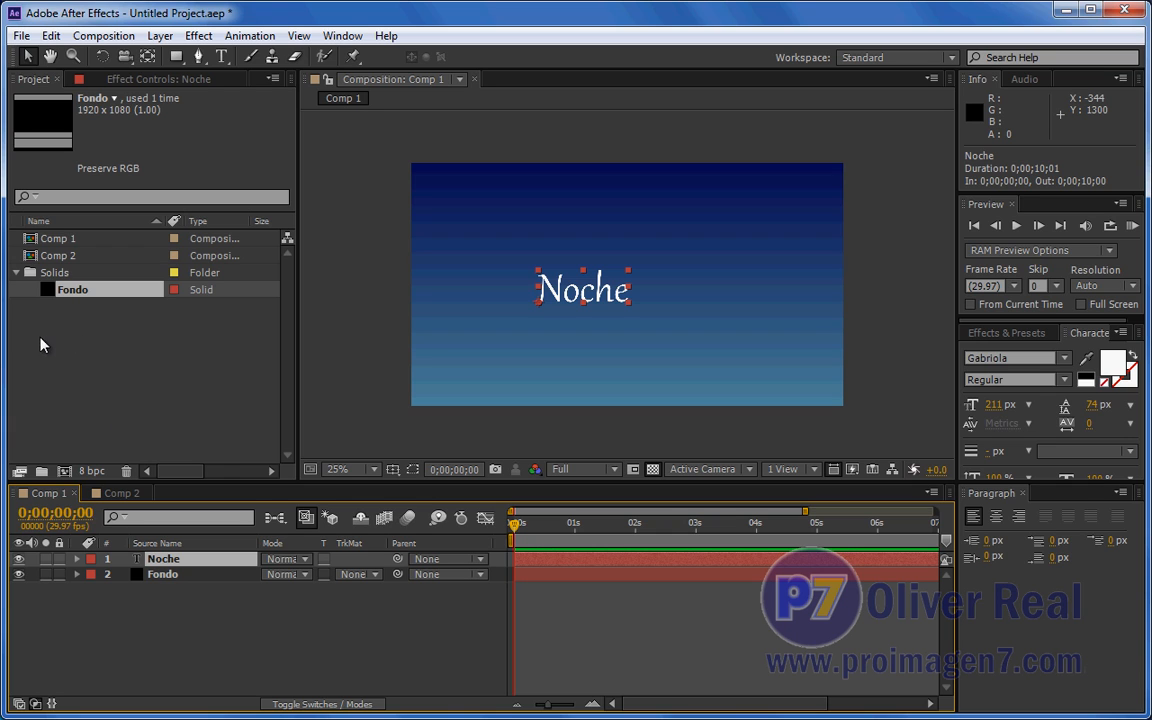
left_click(118, 494)
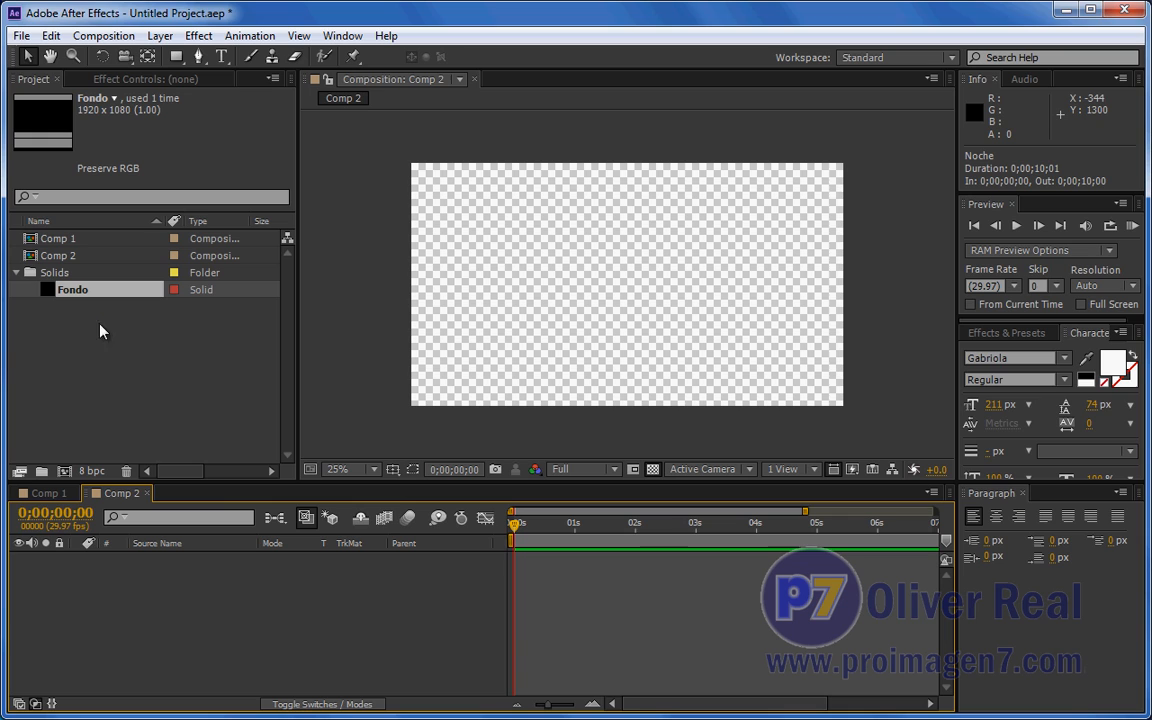
left_click(47, 494)
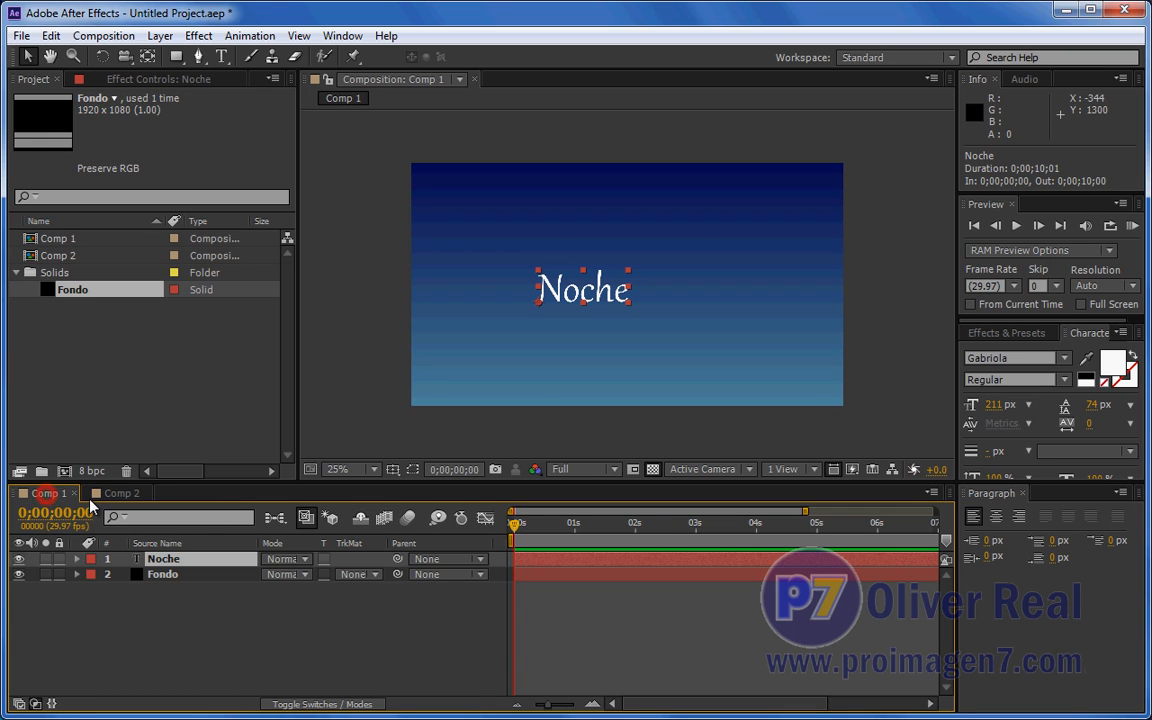
left_click(155, 574)
left_click(187, 611)
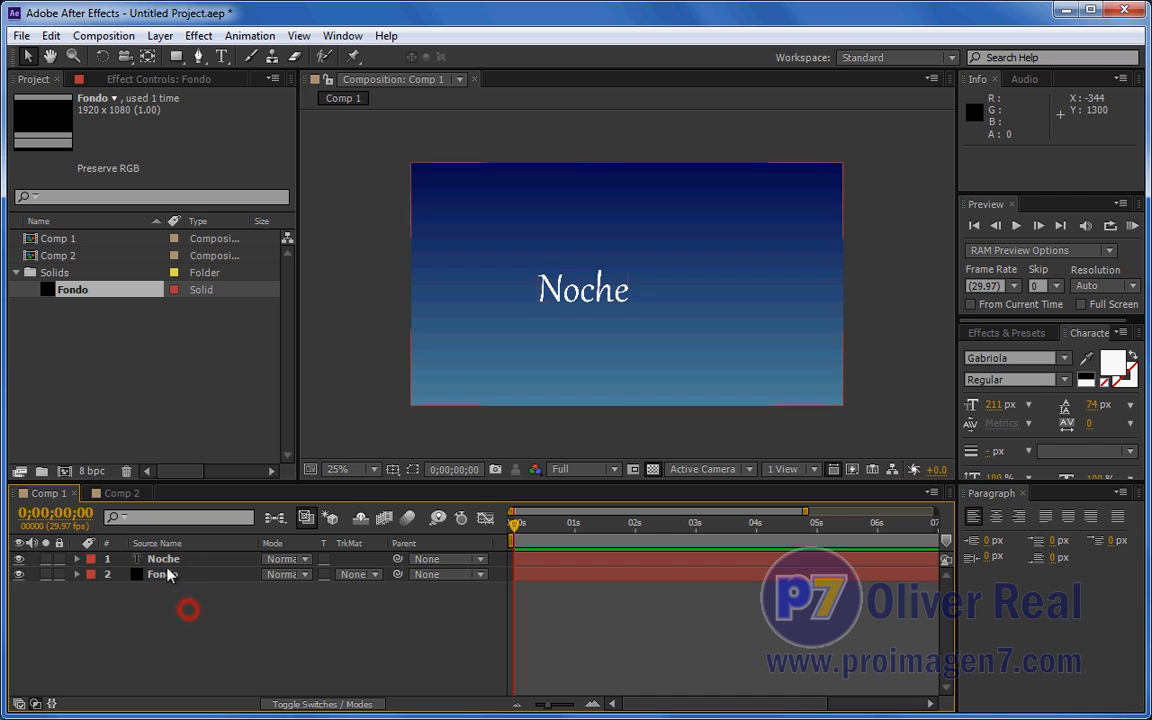
Copy the Noche text layer from Comp 1 into Comp 2 and turn off Comp 2's transparency grid.
left_click(160, 558)
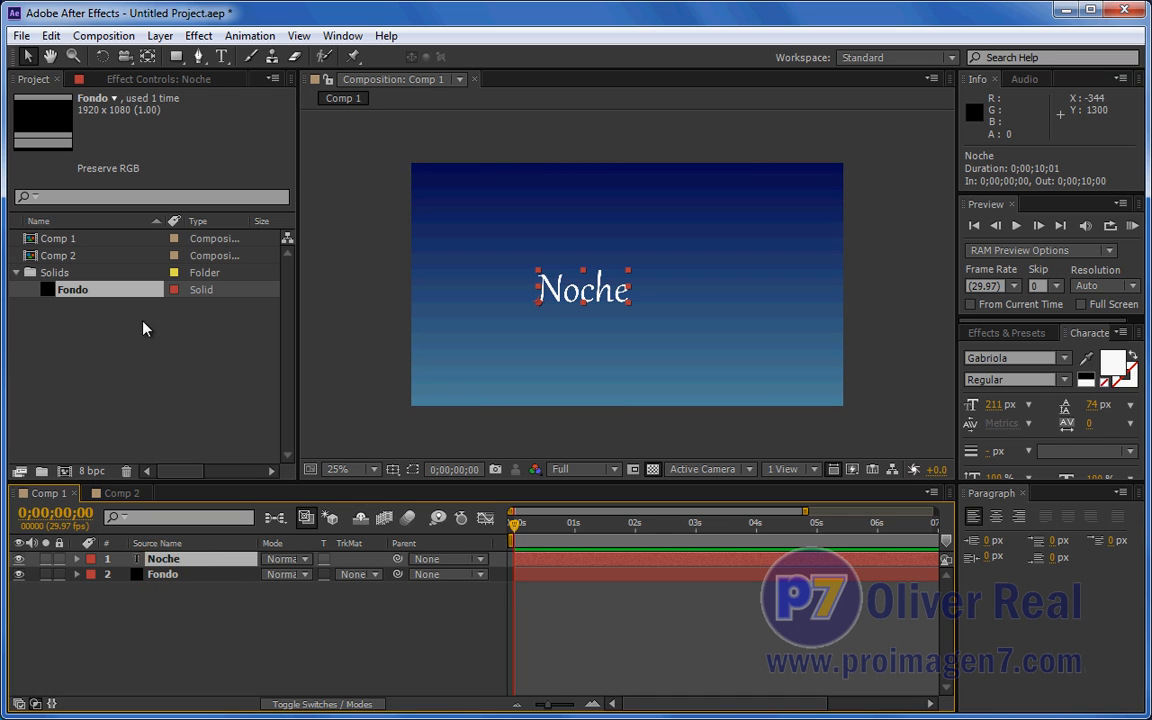
left_click(50, 36)
left_click(86, 146)
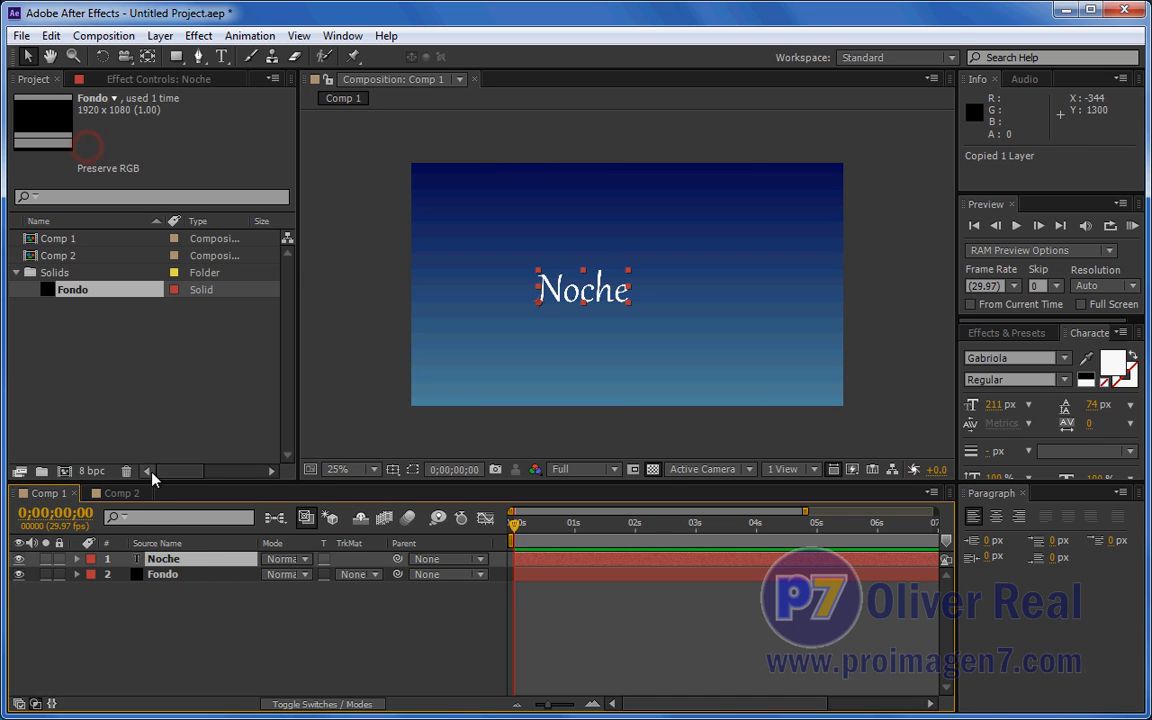
left_click(117, 495)
left_click(179, 588)
left_click(50, 35)
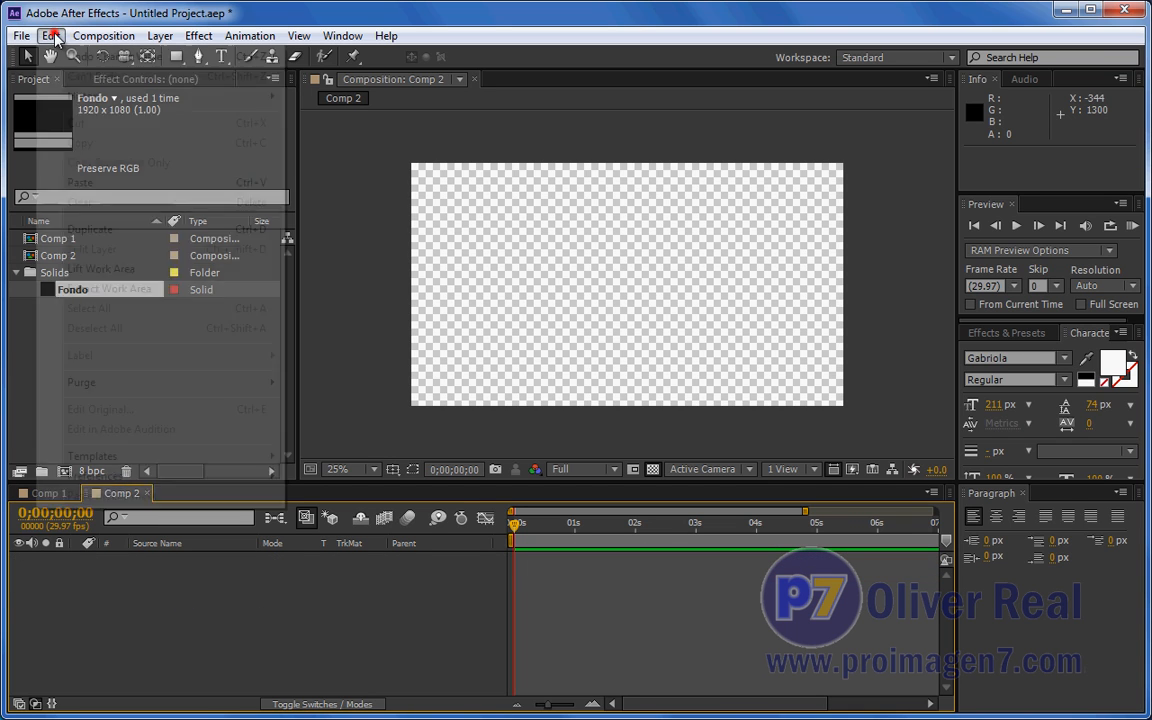
left_click(80, 183)
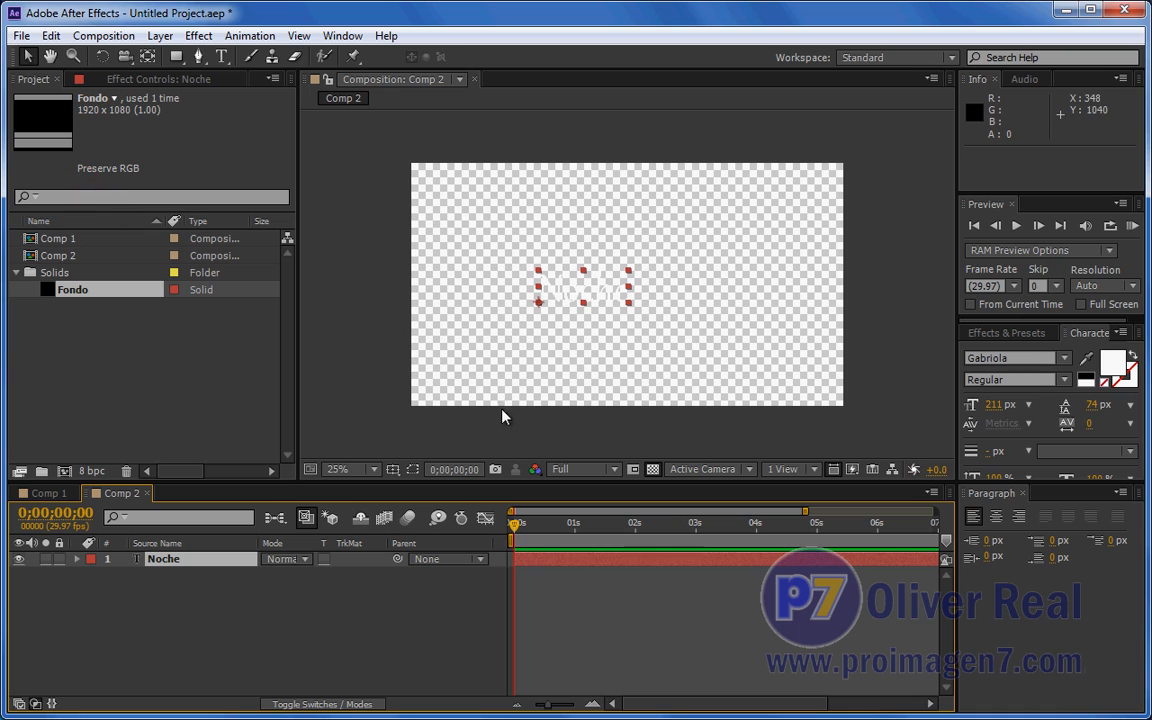
left_click(653, 469)
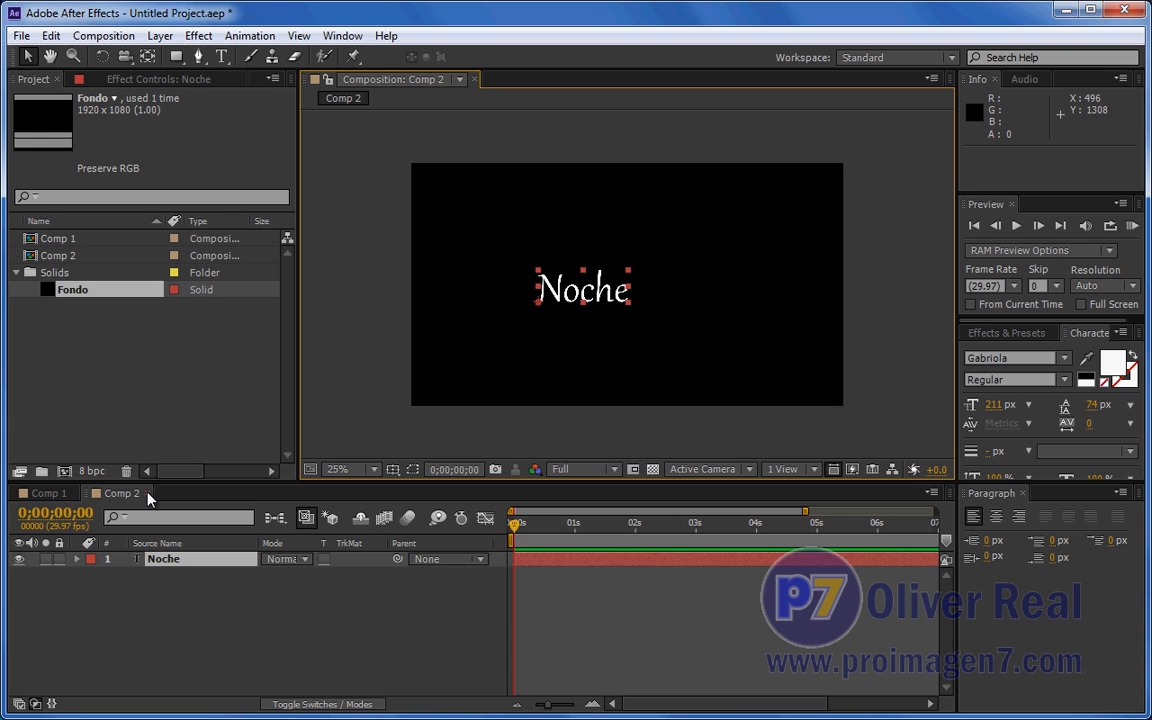
Move the Noche text in Comp 1 to about position 440, 604 and make the Character panel slightly taller.
left_click(52, 493)
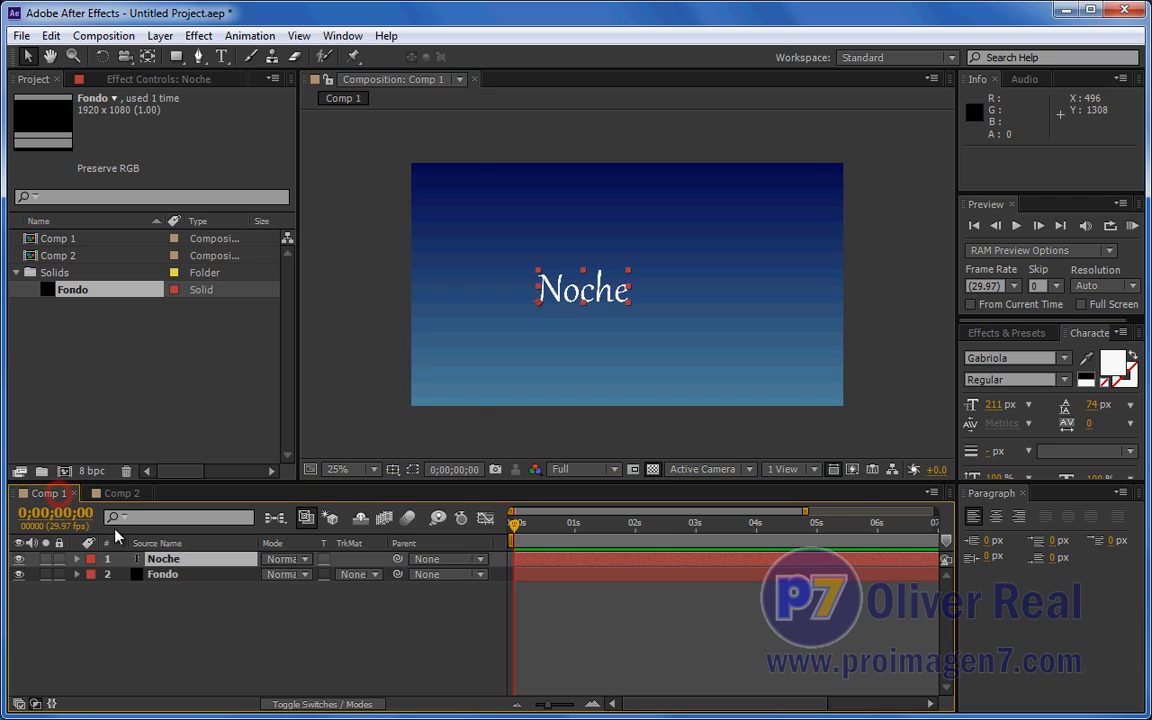
left_click(195, 558)
left_click_drag(606, 296, 578, 293)
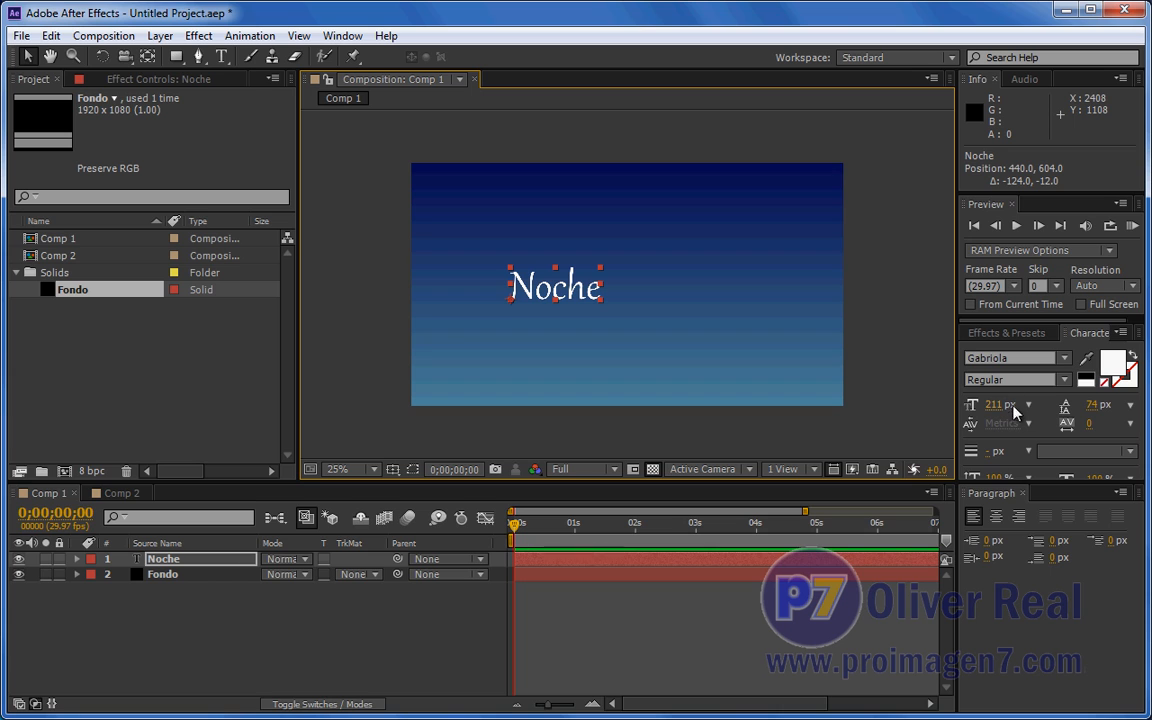
left_click_drag(1015, 485, 1015, 520)
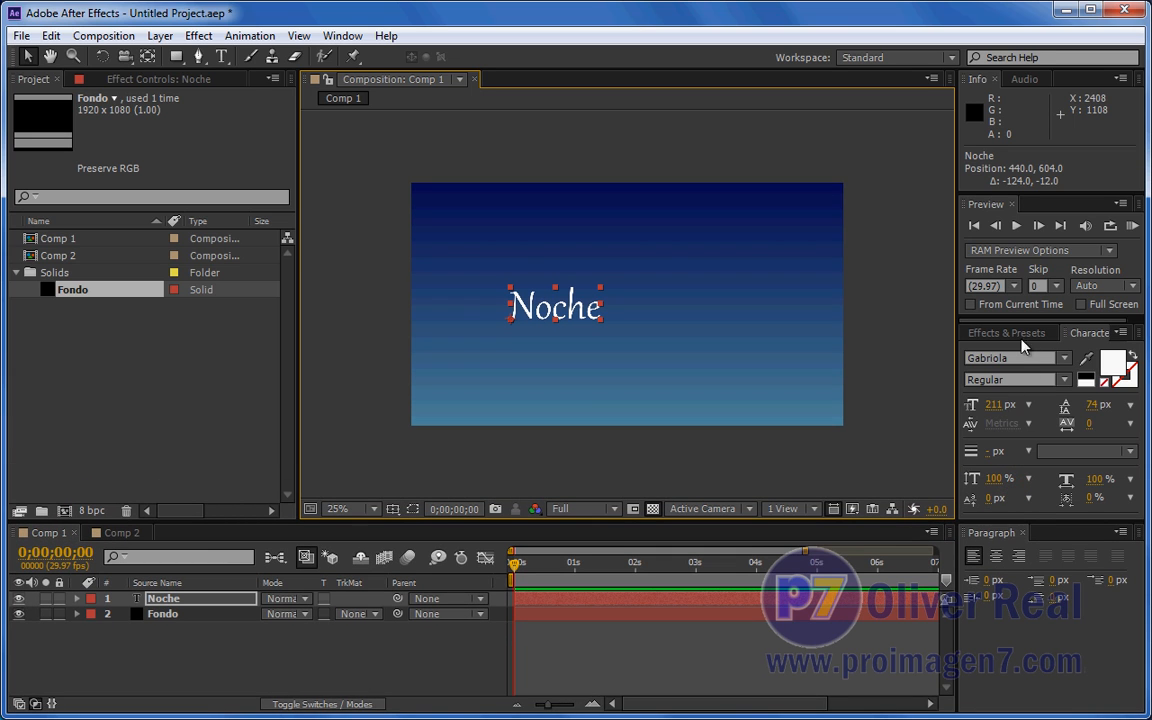
left_click_drag(980, 530, 988, 490)
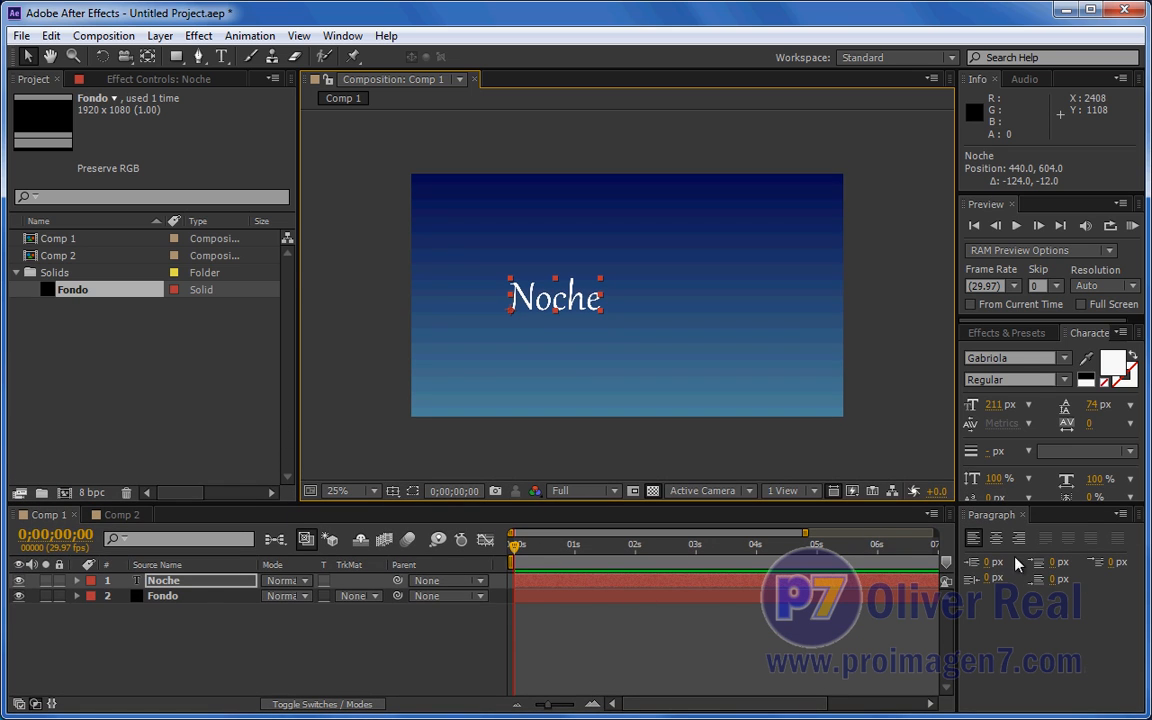